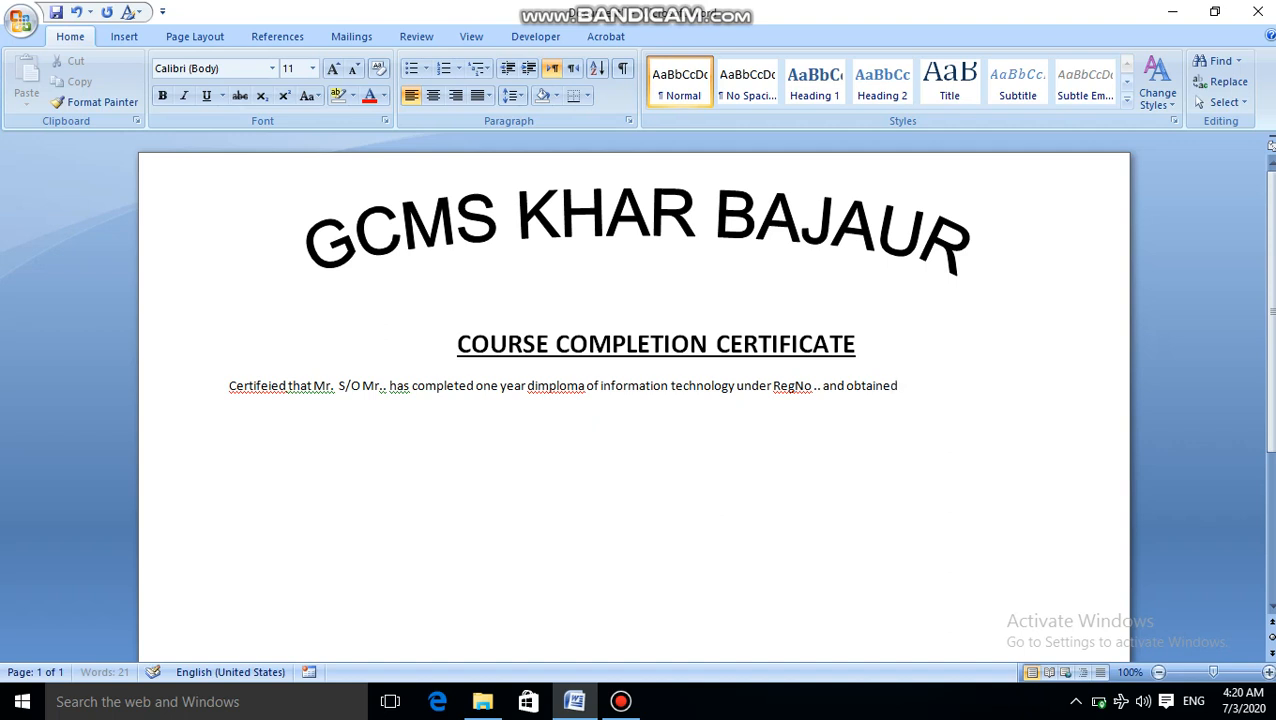
# Complete the certificate sentence with "marks ..out of 1400." and add the line "He has good moral character." below it.
pyautogui.write('m')
pyautogui.press('BackSpace')
pyautogui.write('rks ..out of ')
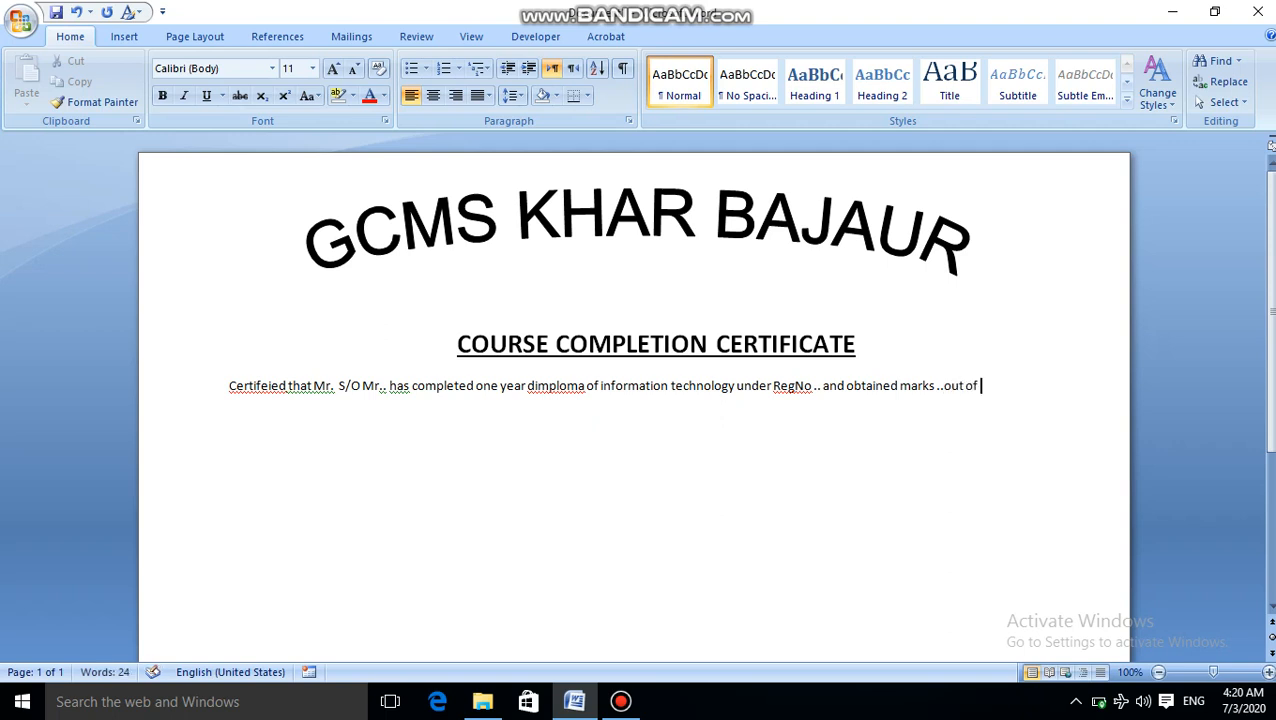
pyautogui.write('1400.')
pyautogui.press('Return')
pyautogui.write('He has good')
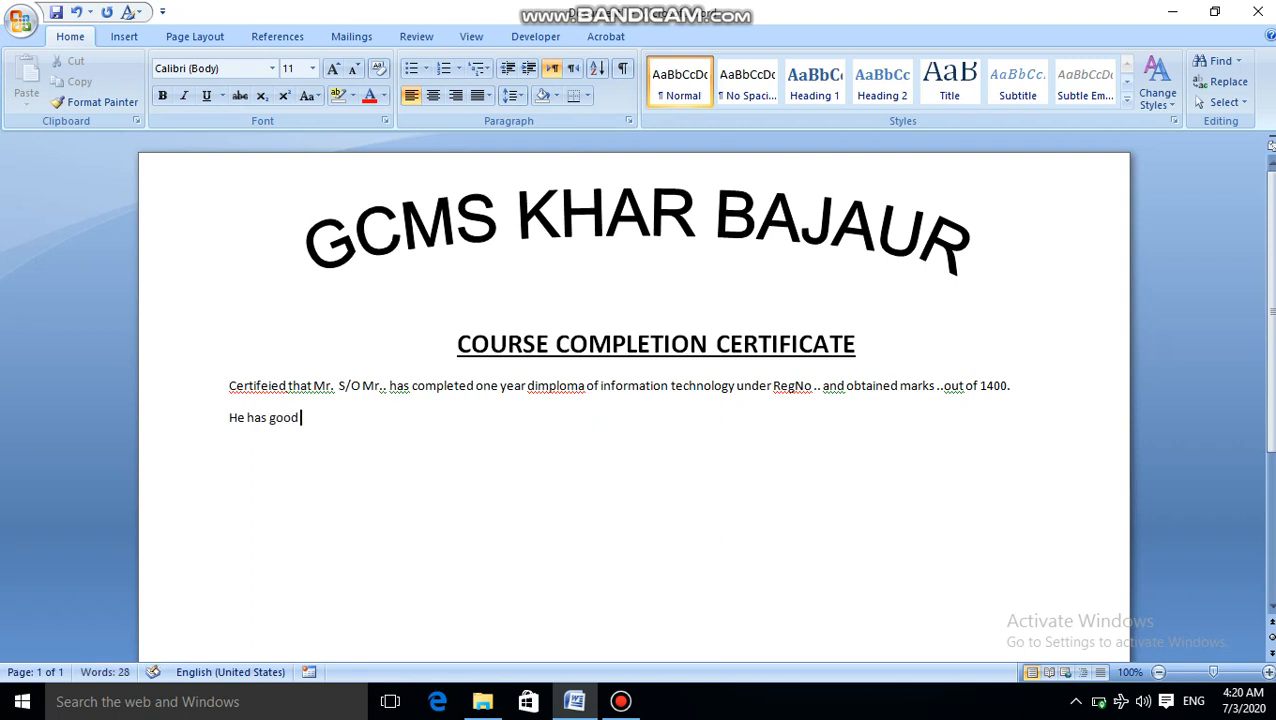
pyautogui.write(' moral charact')
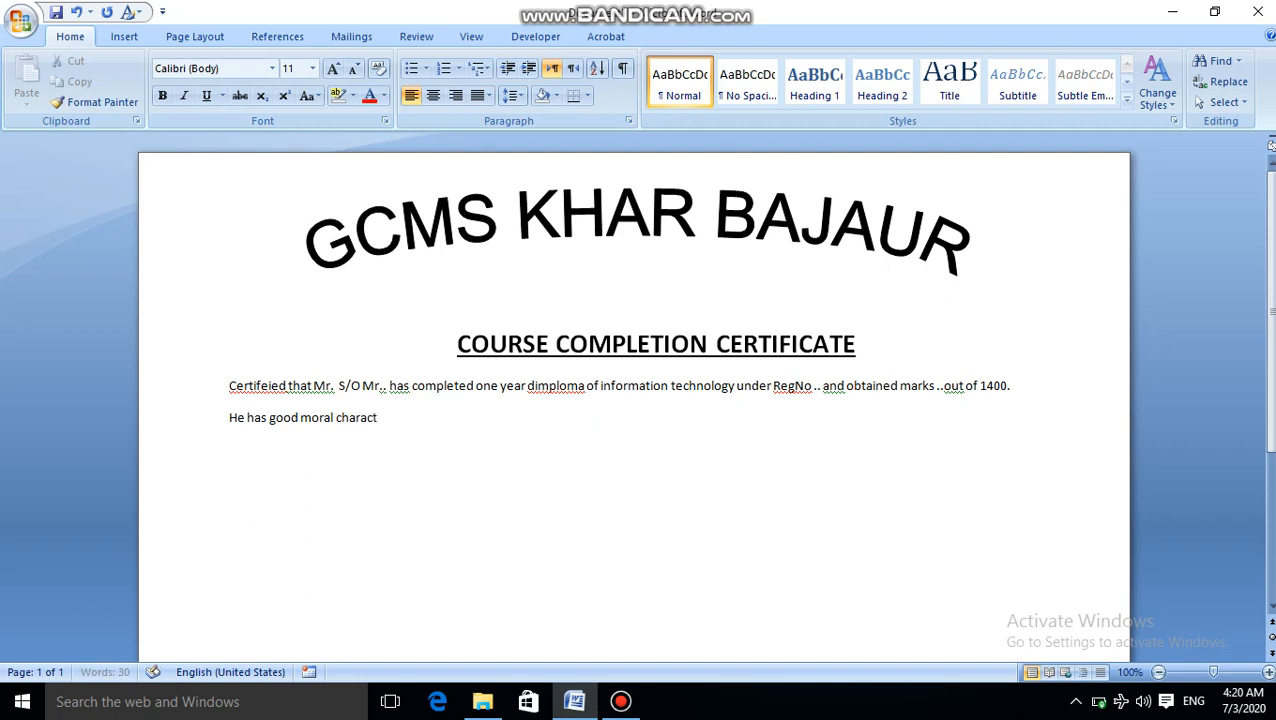
pyautogui.write('er.')
# Correct the misspelled words to "Certified" and "diploma" using the spelling suggestions, and ignore the flagged word "RegNo".
pyautogui.click(272, 386)
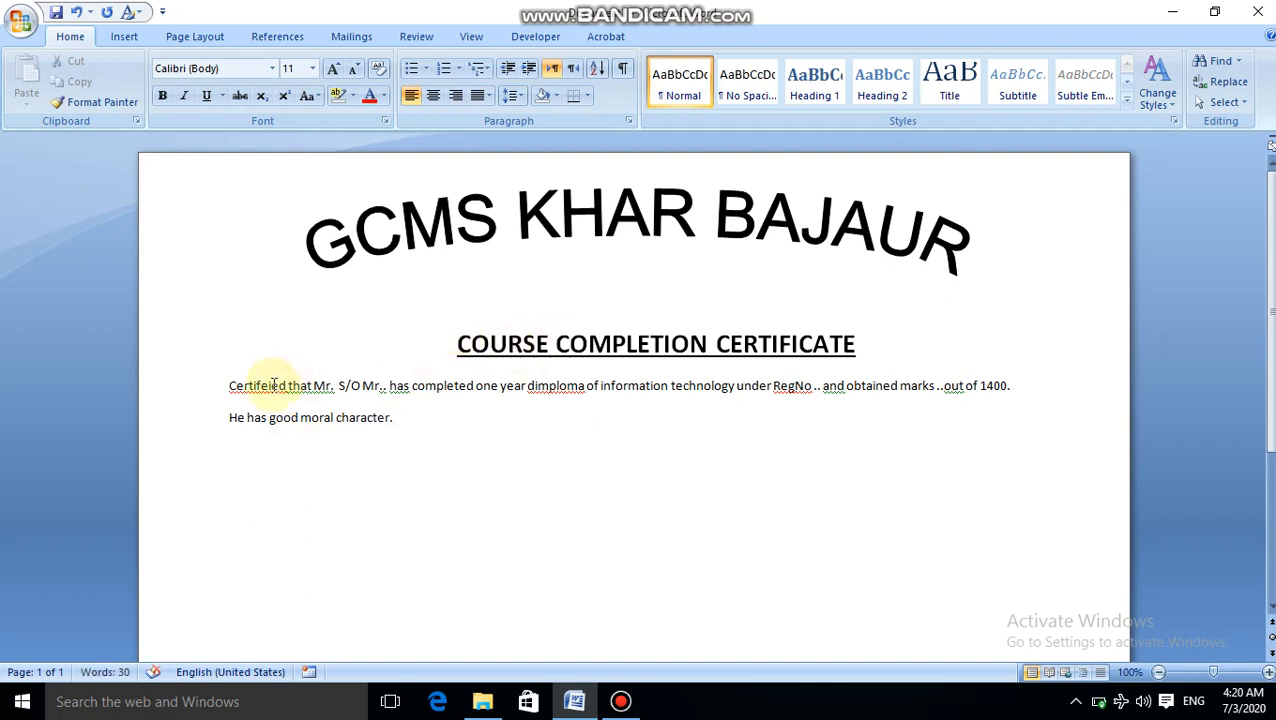
pyautogui.rightClick(272, 386)
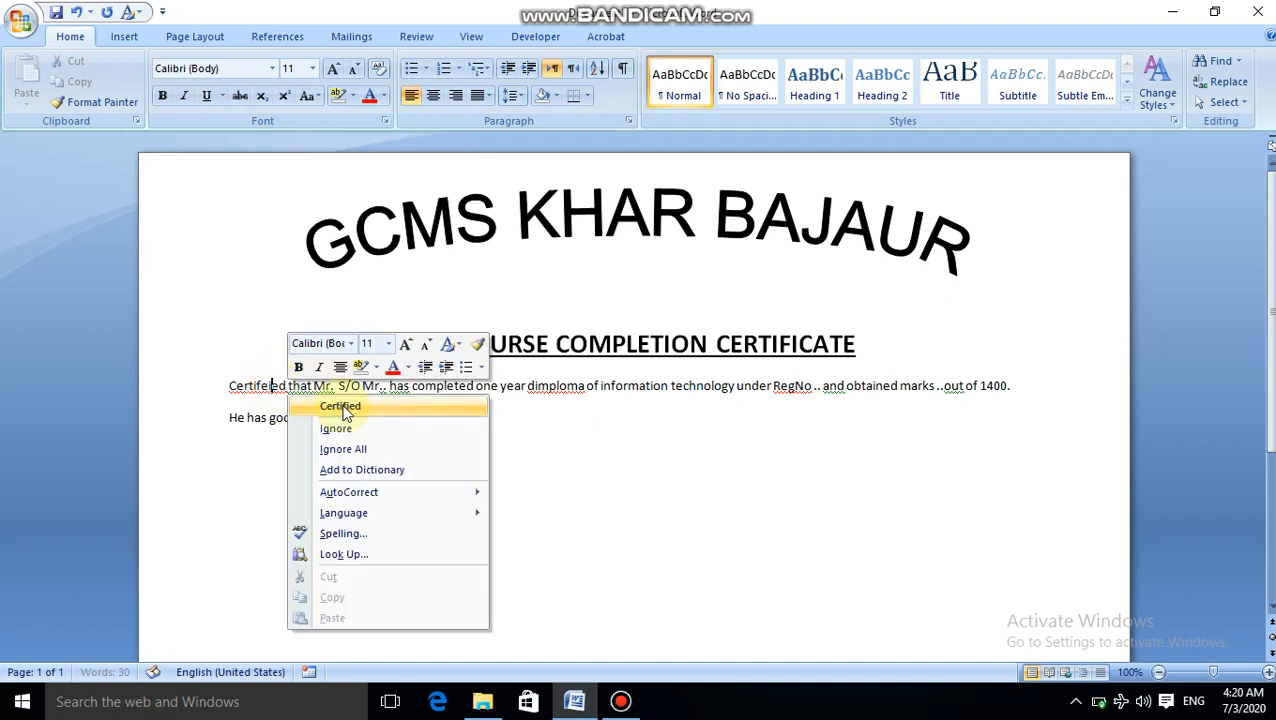
pyautogui.click(338, 405)
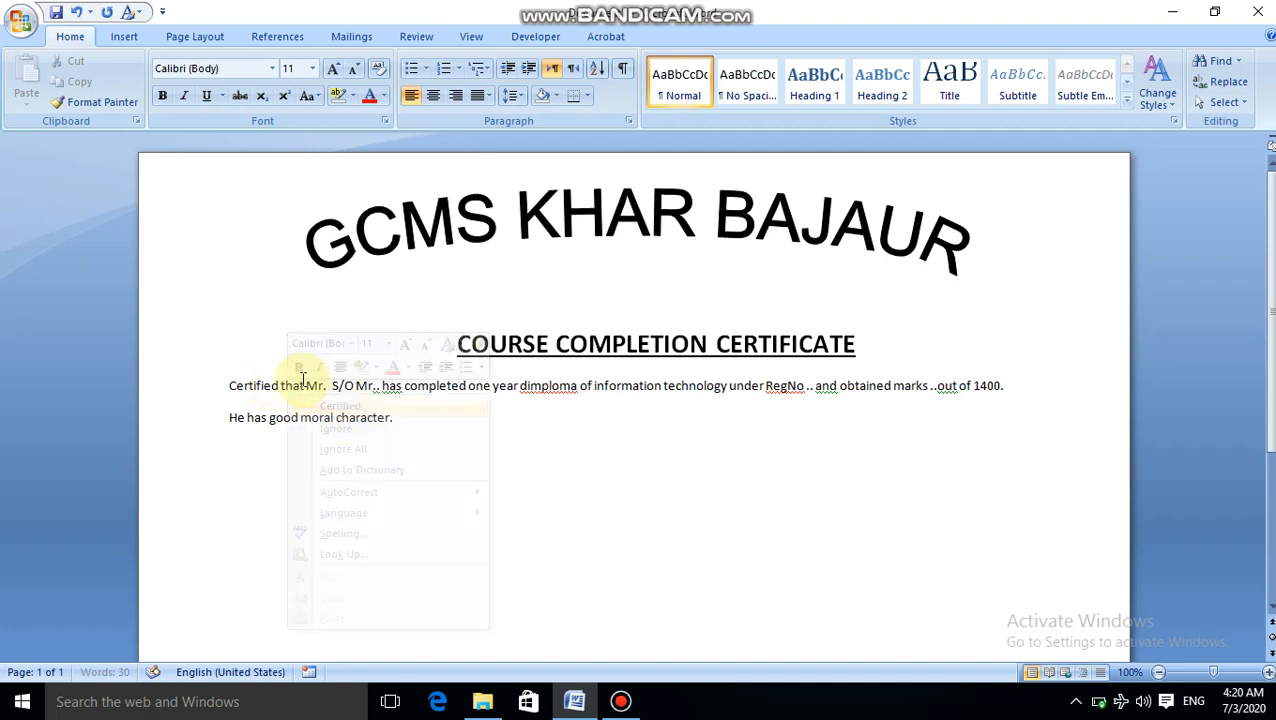
pyautogui.rightClick(553, 388)
pyautogui.click(664, 405)
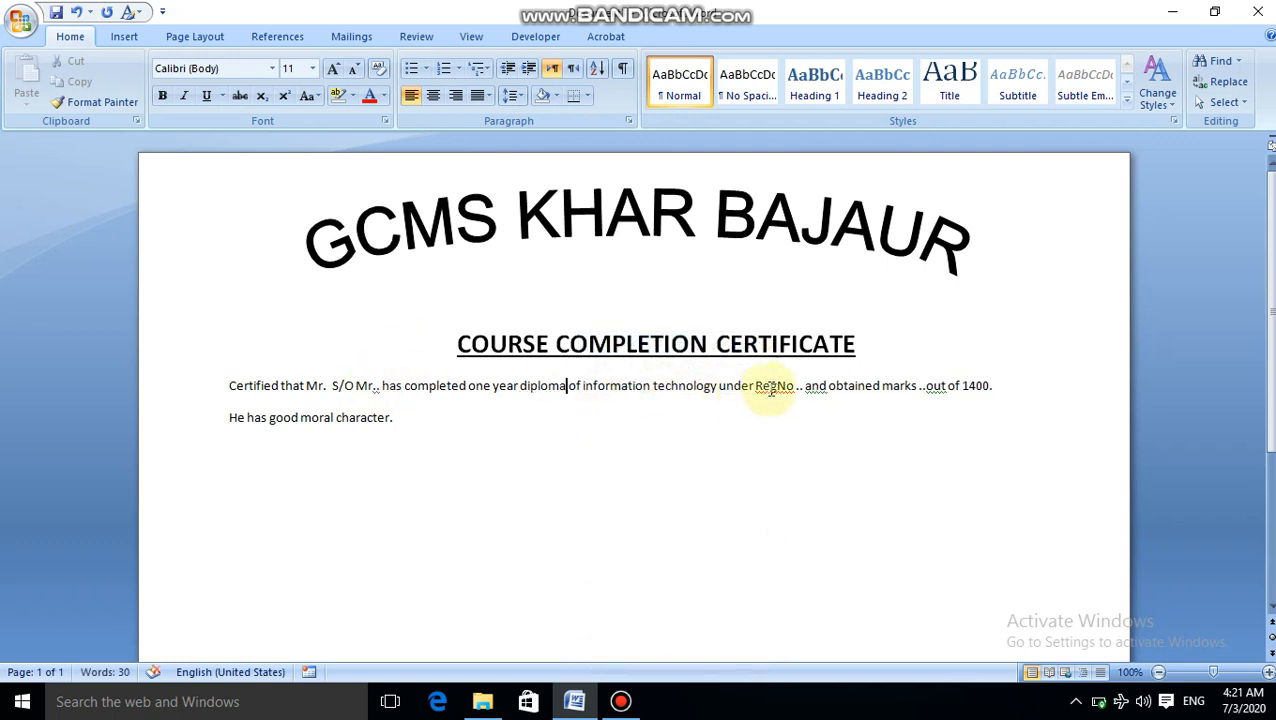
pyautogui.rightClick(777, 386)
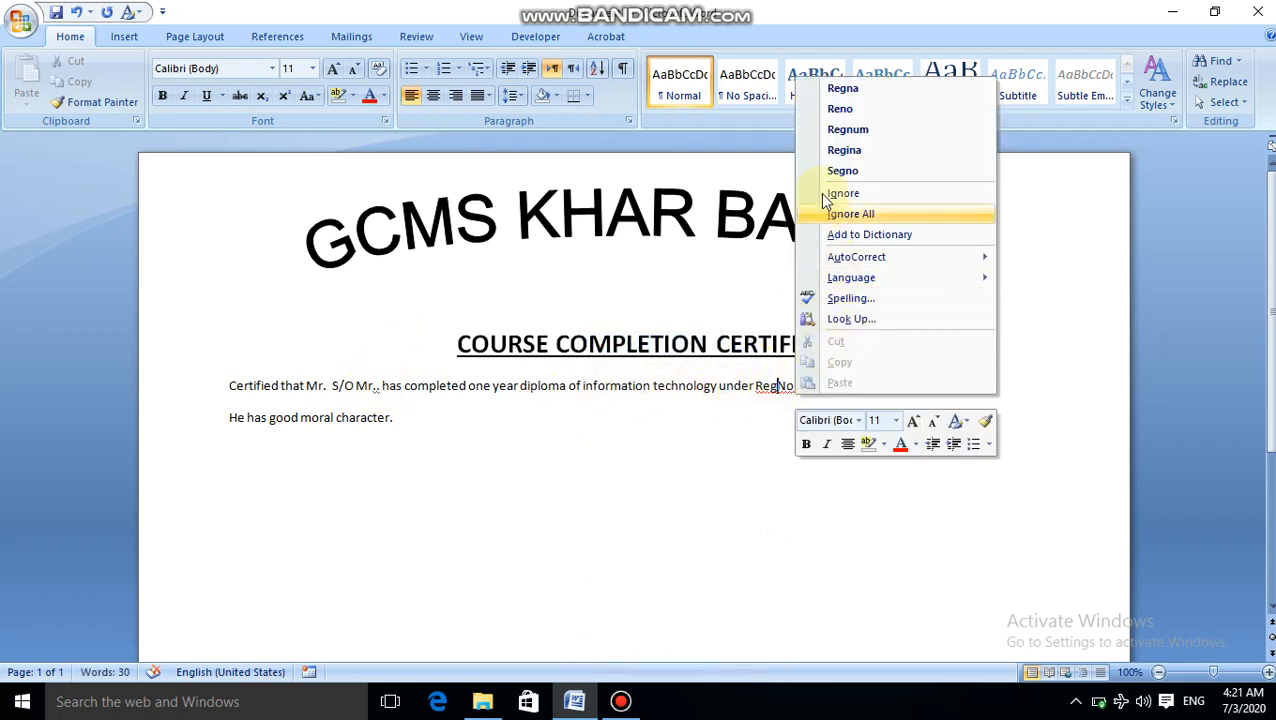
pyautogui.click(836, 193)
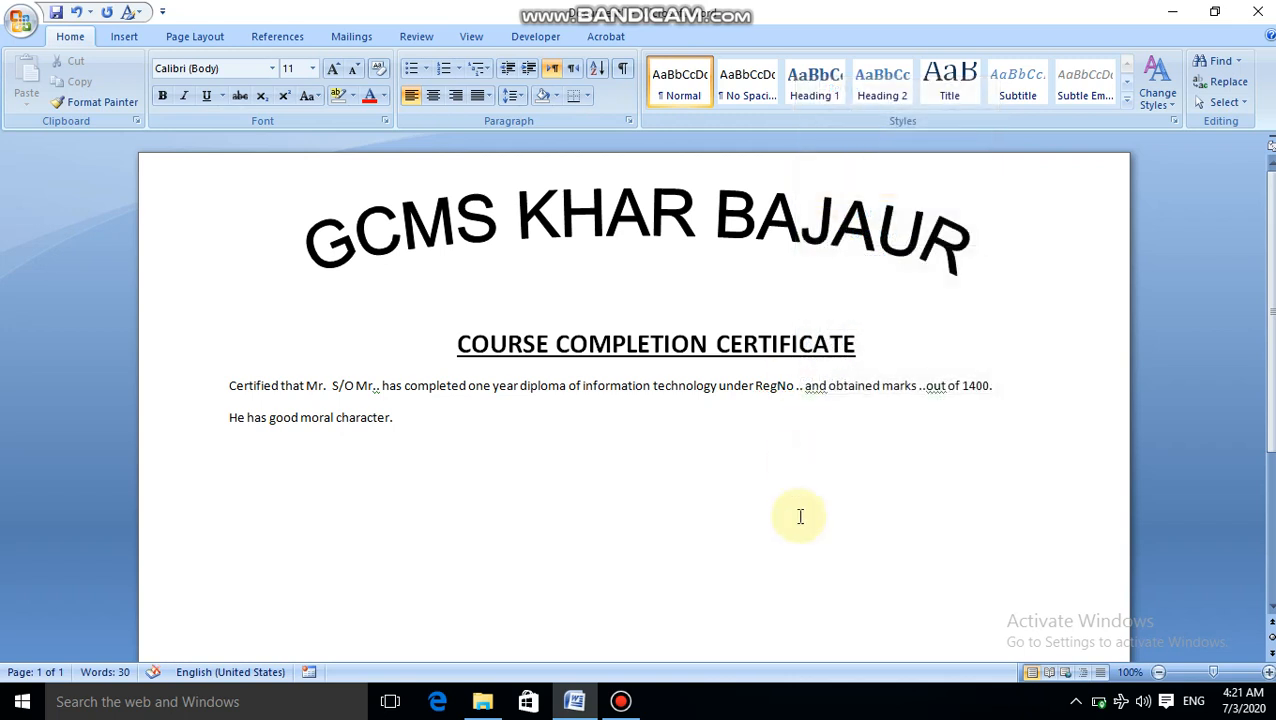
pyautogui.rightClick(815, 390)
pyautogui.click(787, 408)
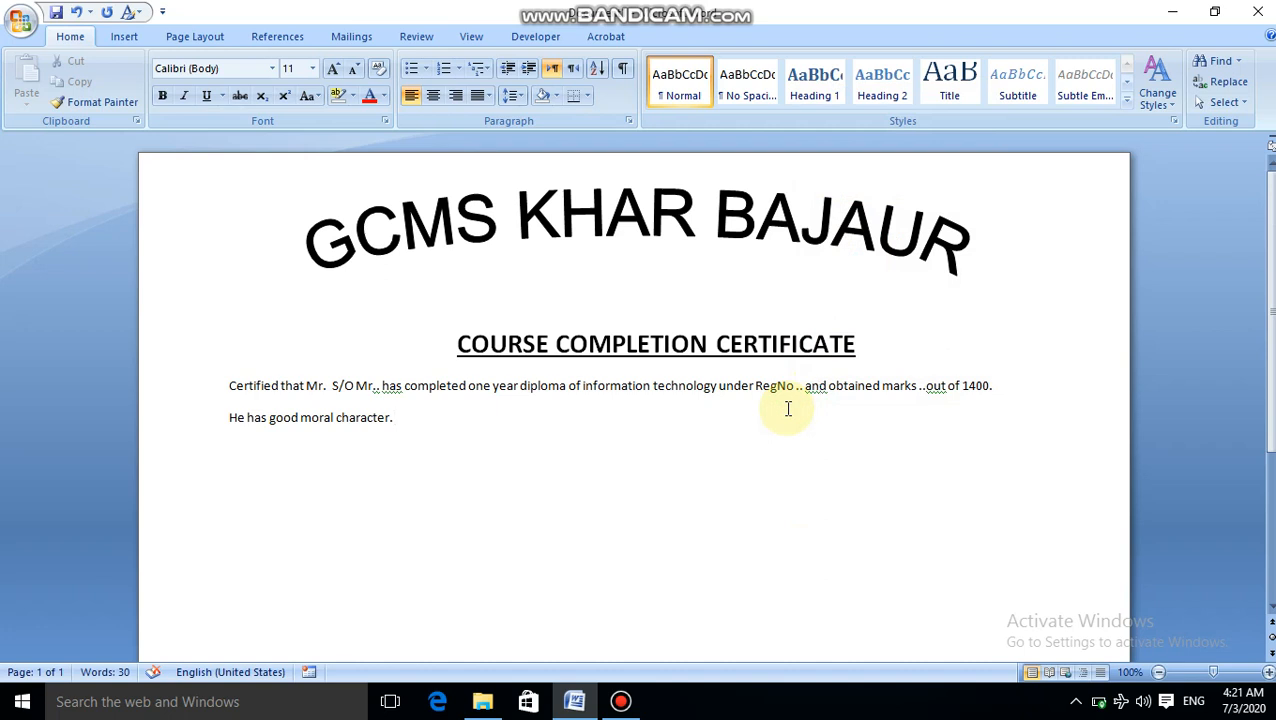
# Leave several blank lines below the body text and add "Prepared By" followed by an underscore signature line.
pyautogui.press('Return')
pyautogui.press('Return')
pyautogui.press('Return')
pyautogui.press('Return')
pyautogui.press('Return')
pyautogui.write('p')
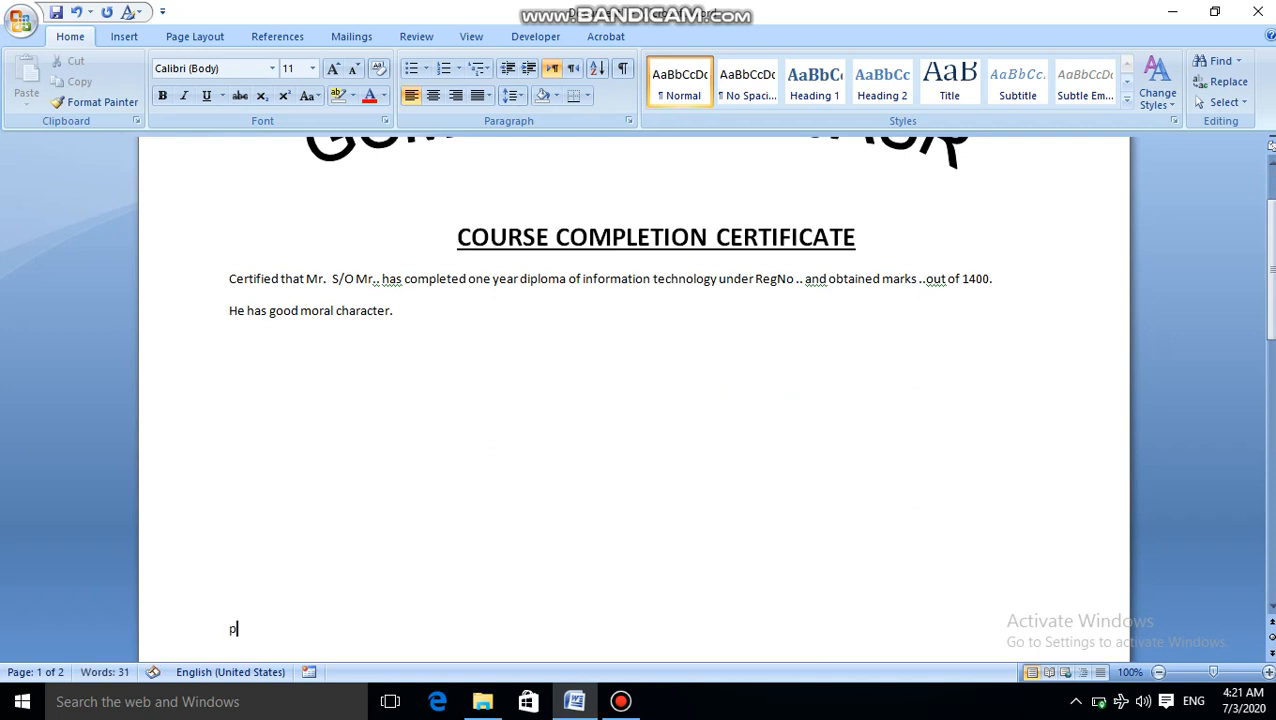
pyautogui.write('repared By____________________________')
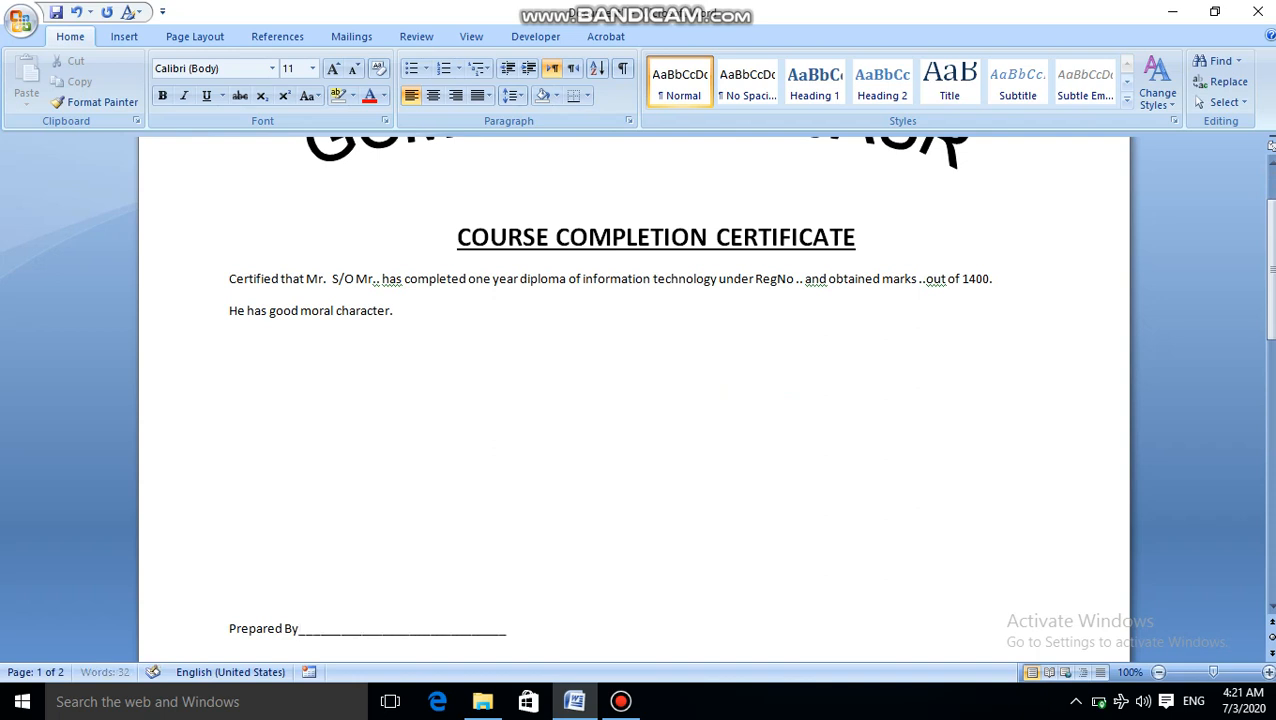
# Add "checked By" with an underscore signature line, tabbed over on the same line as "Prepared By".
pyautogui.press('Tab')
pyautogui.press('Tab')
pyautogui.write('checked')
pyautogui.write(' By')
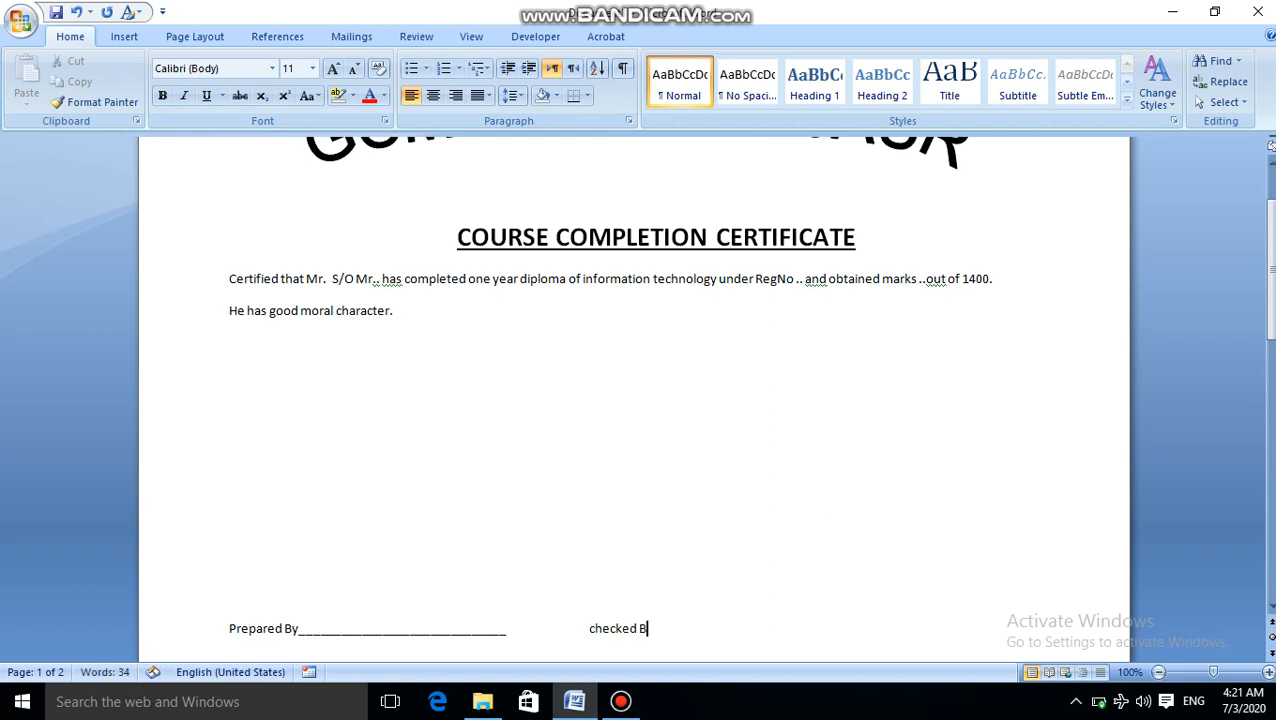
pyautogui.write('___________________')
# Add a "Dated" line with an underscore blank beneath the "Prepared By" signature line.
pyautogui.scroll(-1, 640, 400)
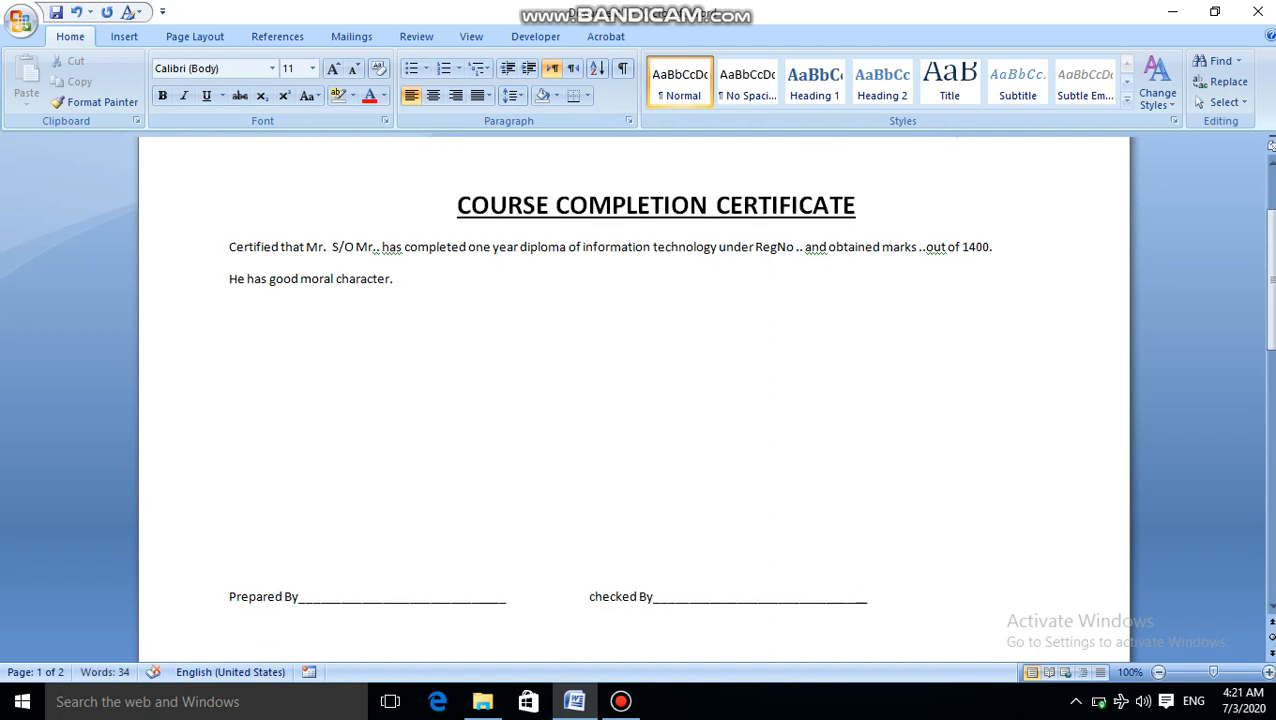
pyautogui.write('Dated______________')
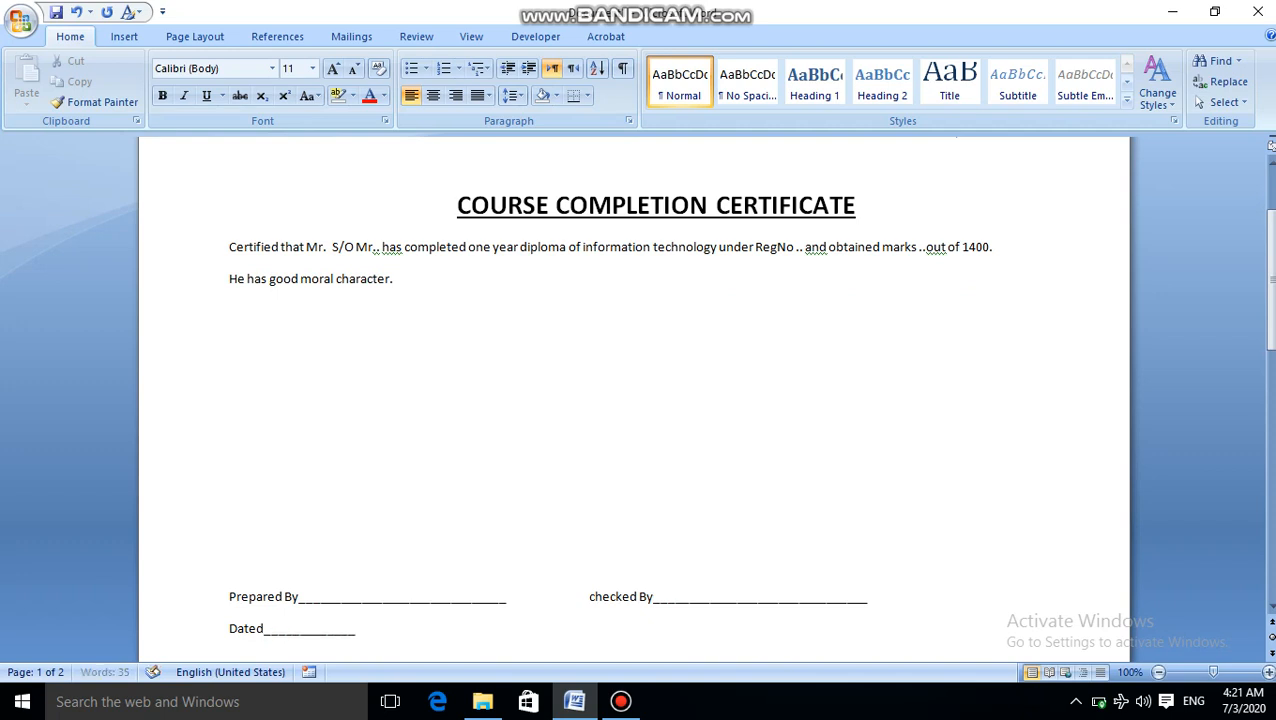
pyautogui.write('________')
pyautogui.scroll(-1, 634, 400)
# Insert an "S.No_____" line at the start of the certificate, above the course completion heading.
pyautogui.press('Up')
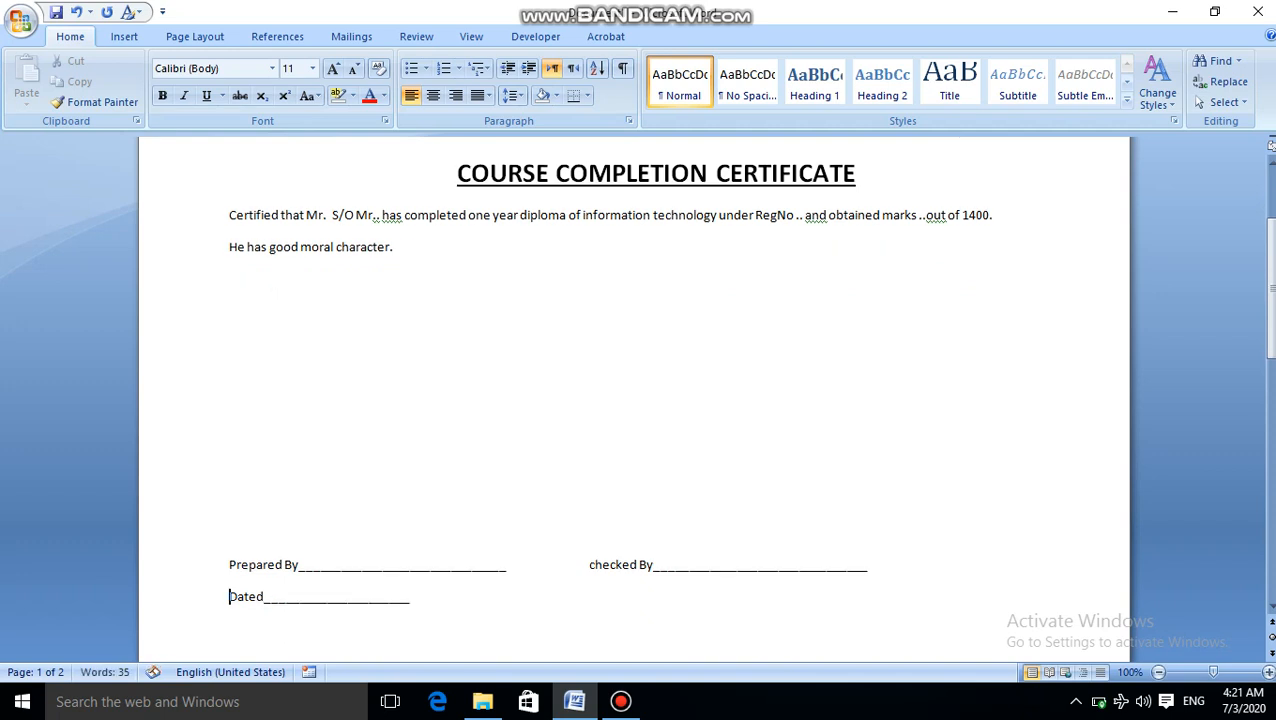
pyautogui.scroll(2, 634, 400)
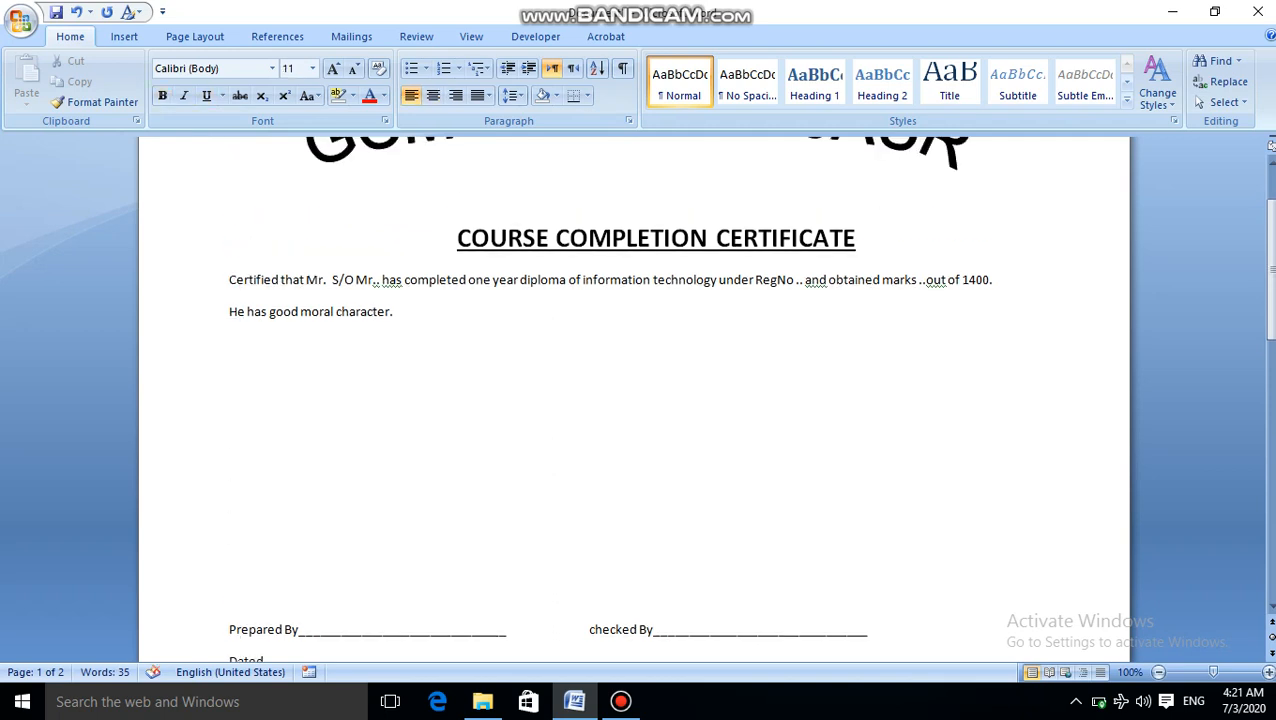
pyautogui.write('S.No_____')
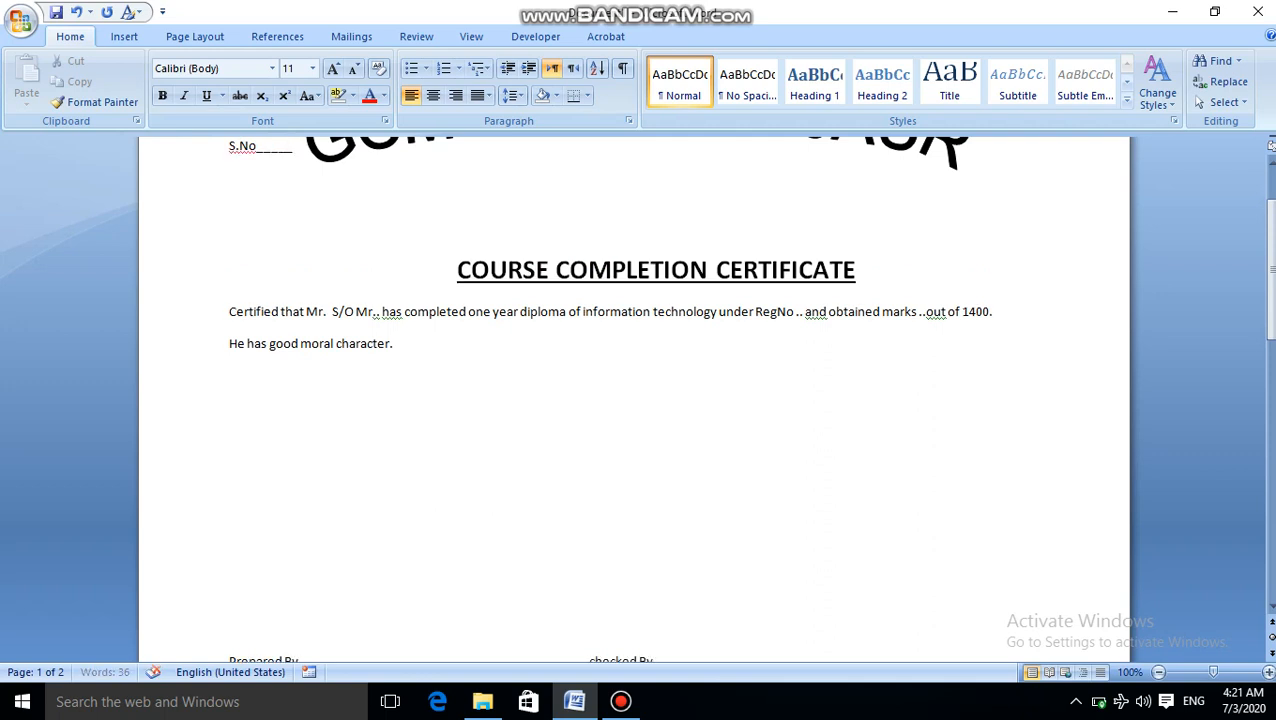
pyautogui.press('Return')
pyautogui.press('Up')
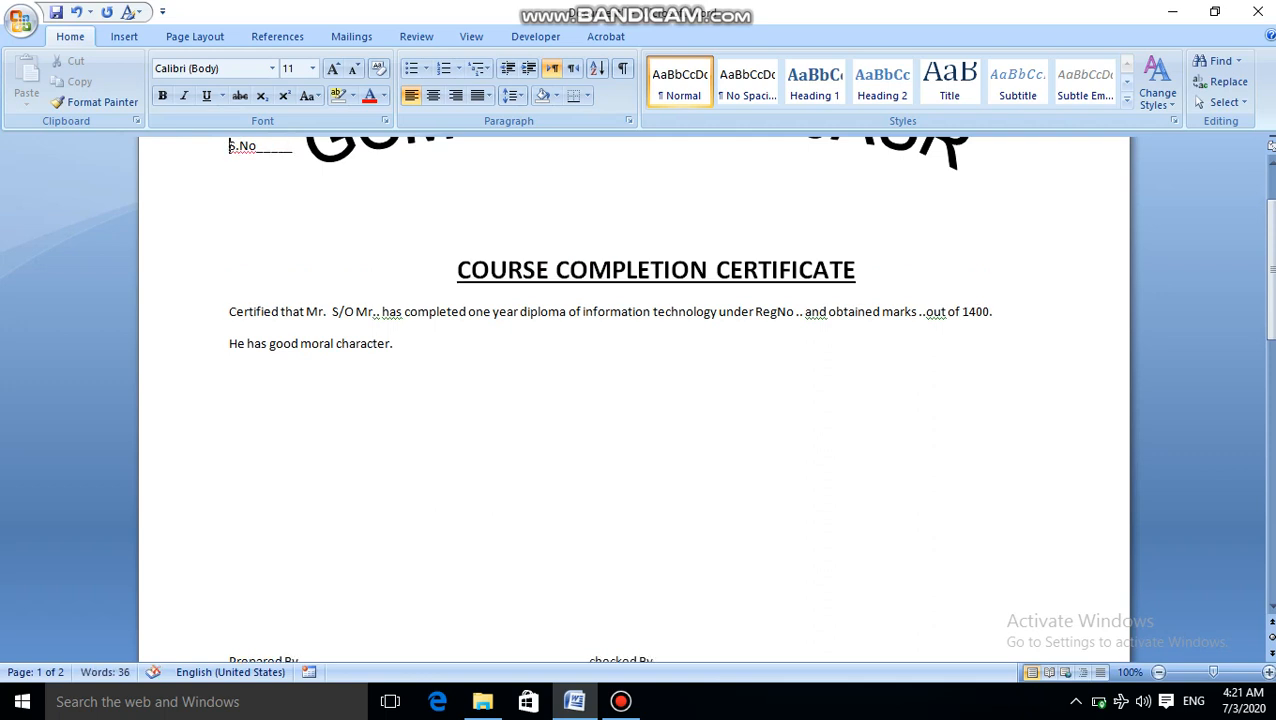
# Move the GCMS KHAR BAJAUR WordArt slightly down beside the S.No line, and check the page in print preview.
pyautogui.click(381, 147)
pyautogui.moveTo(381, 147); pyautogui.dragTo(383, 178)
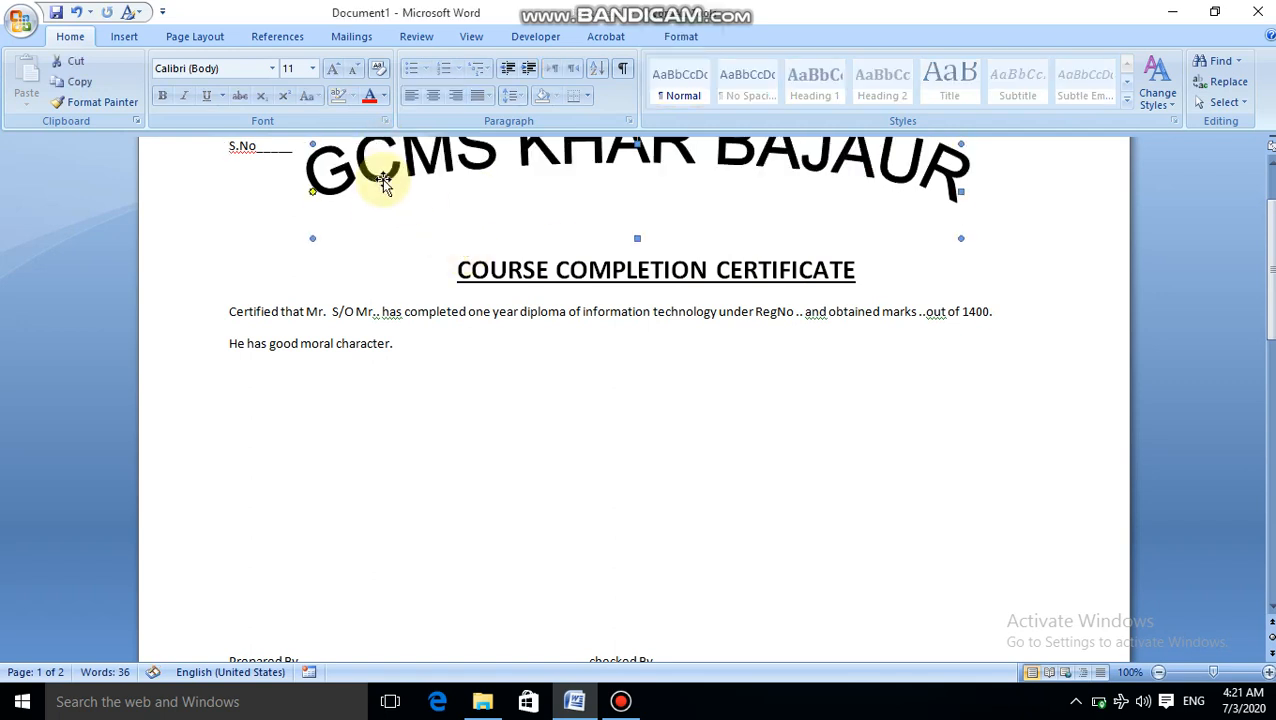
pyautogui.click(269, 153)
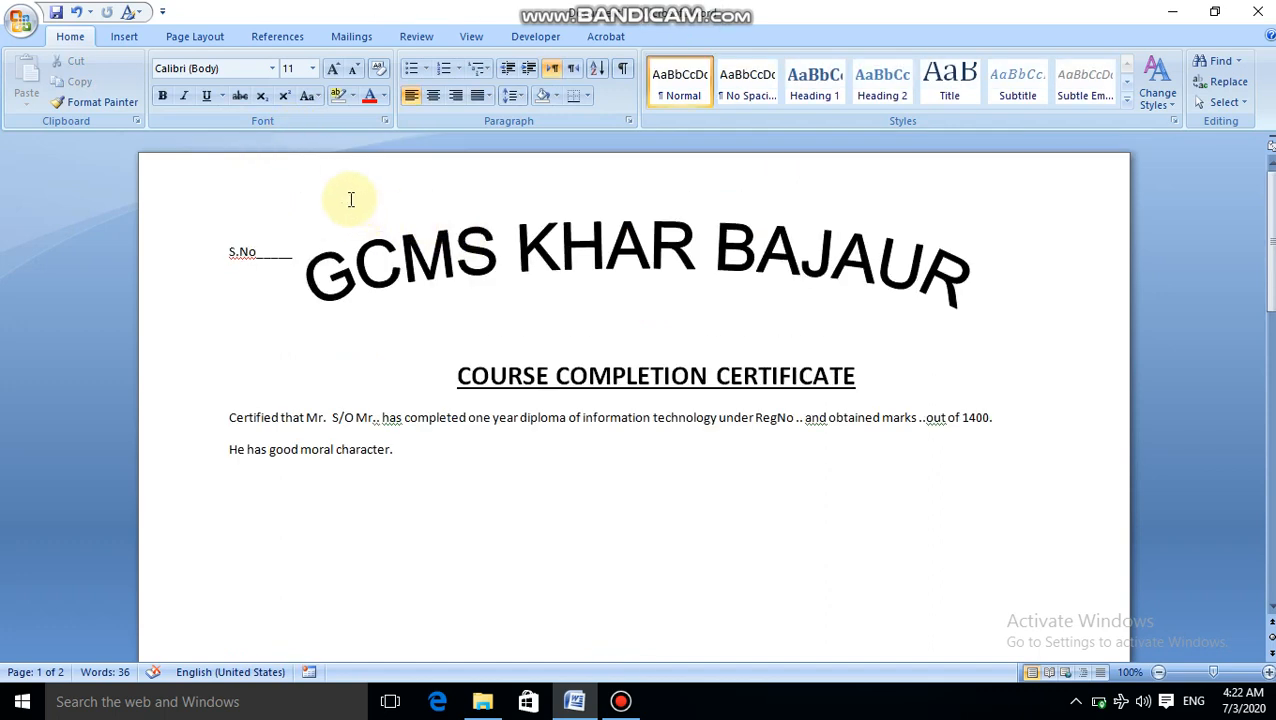
pyautogui.hotkey('ctrl', 'F2')
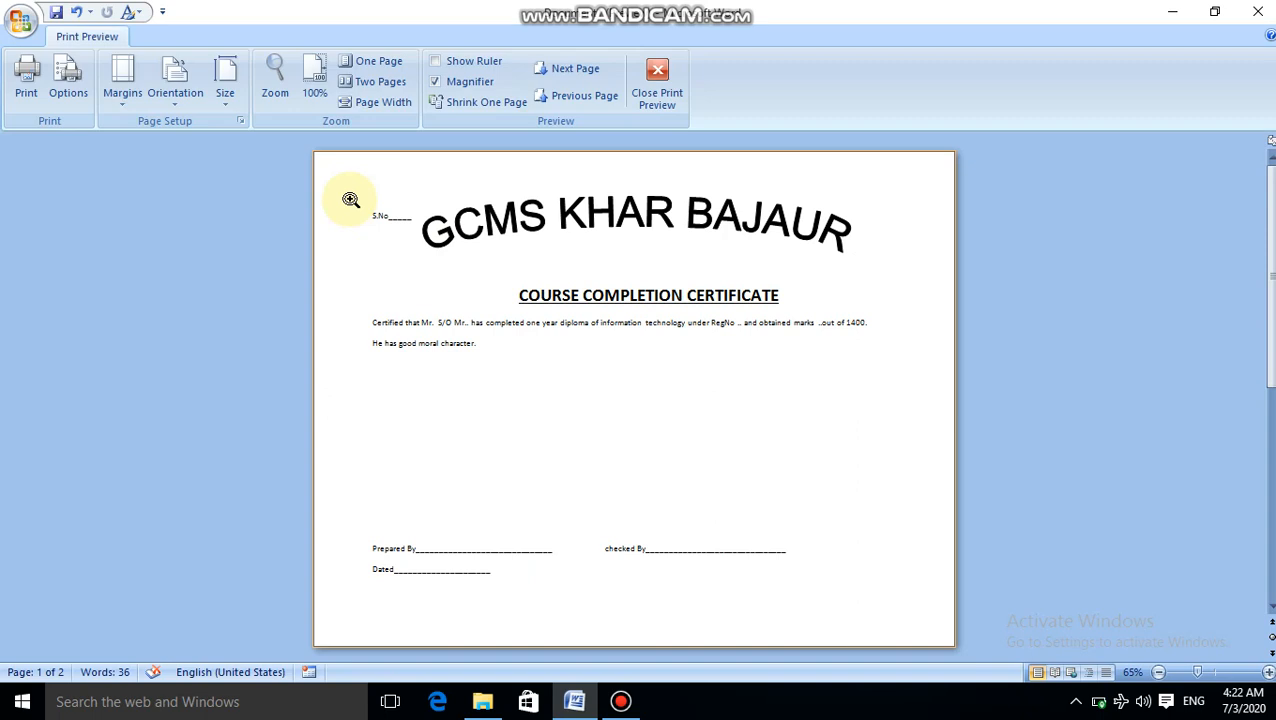
pyautogui.click(657, 85)
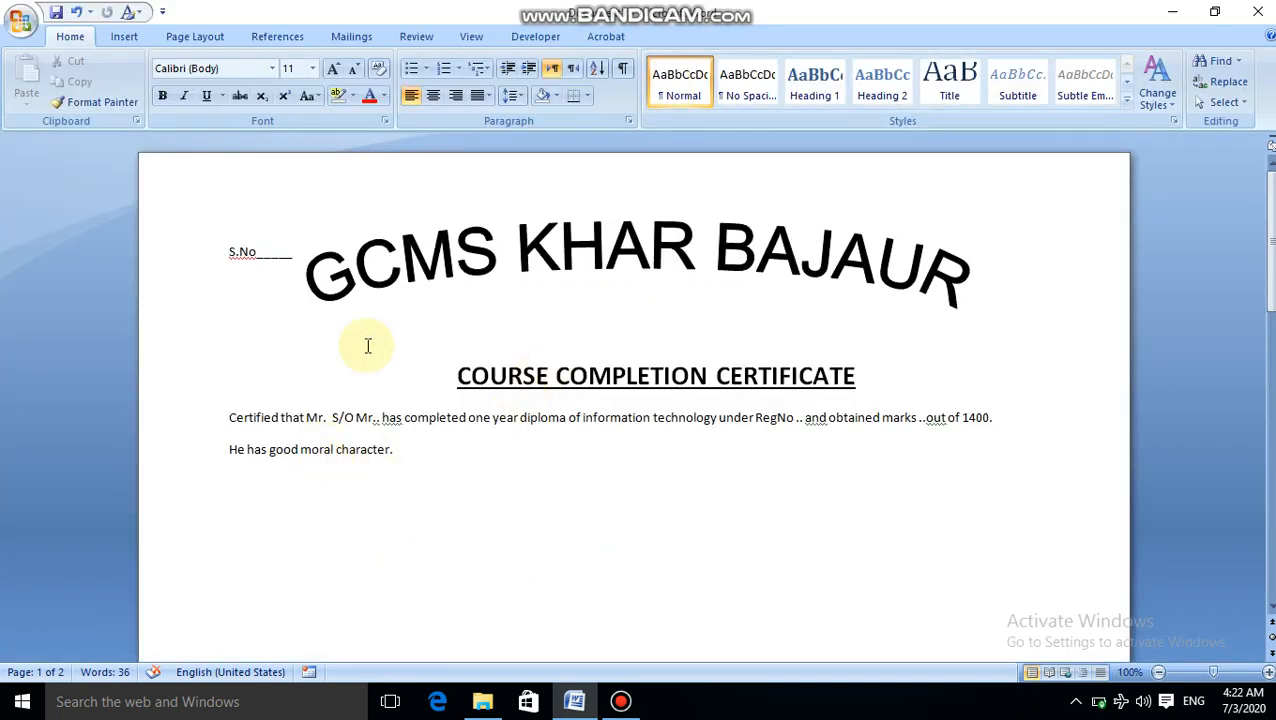
# Attach the existing LIST workbook from the desktop's DATA folder as mail merge recipients, using Sheet1$ with first-row column headers.
pyautogui.click(360, 38)
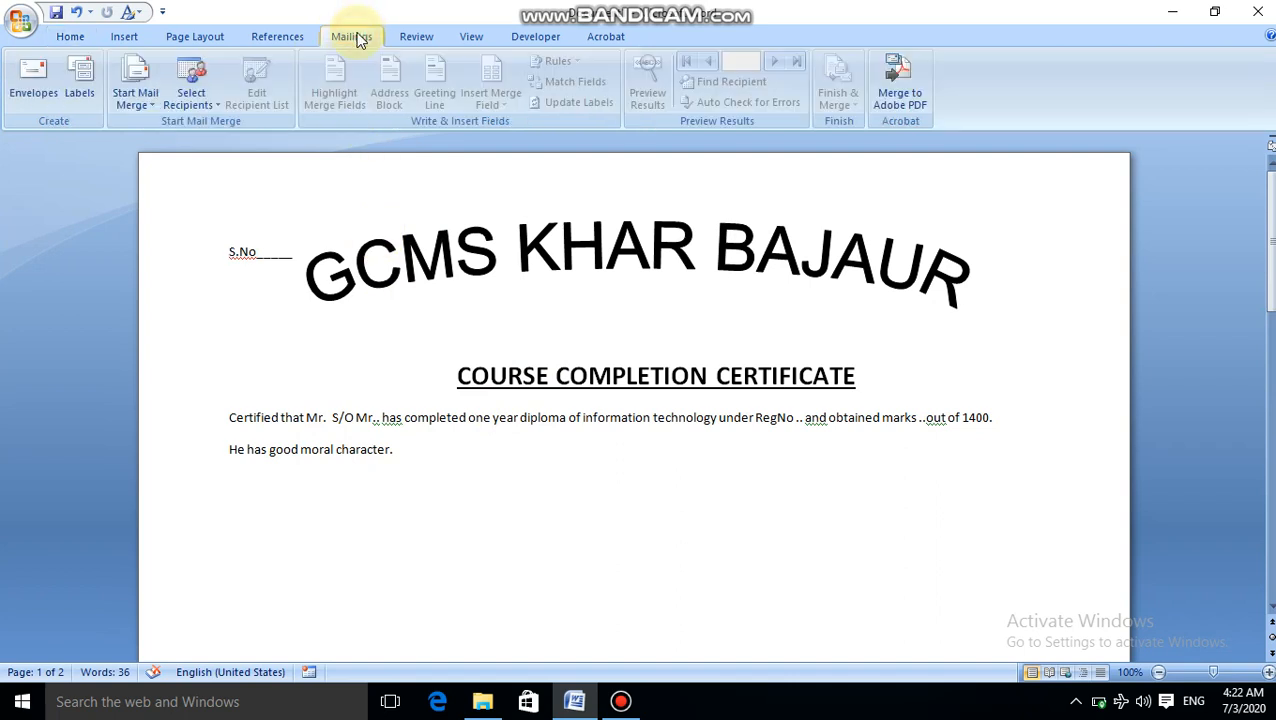
pyautogui.click(186, 100)
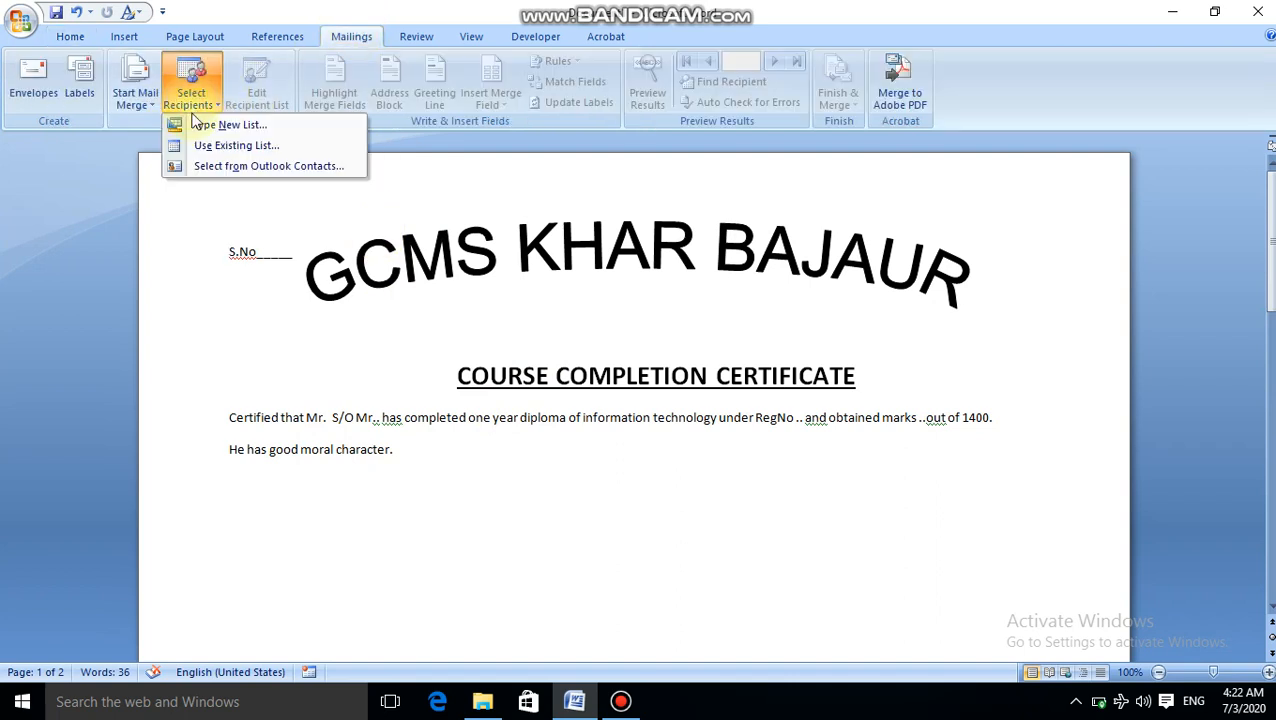
pyautogui.click(233, 146)
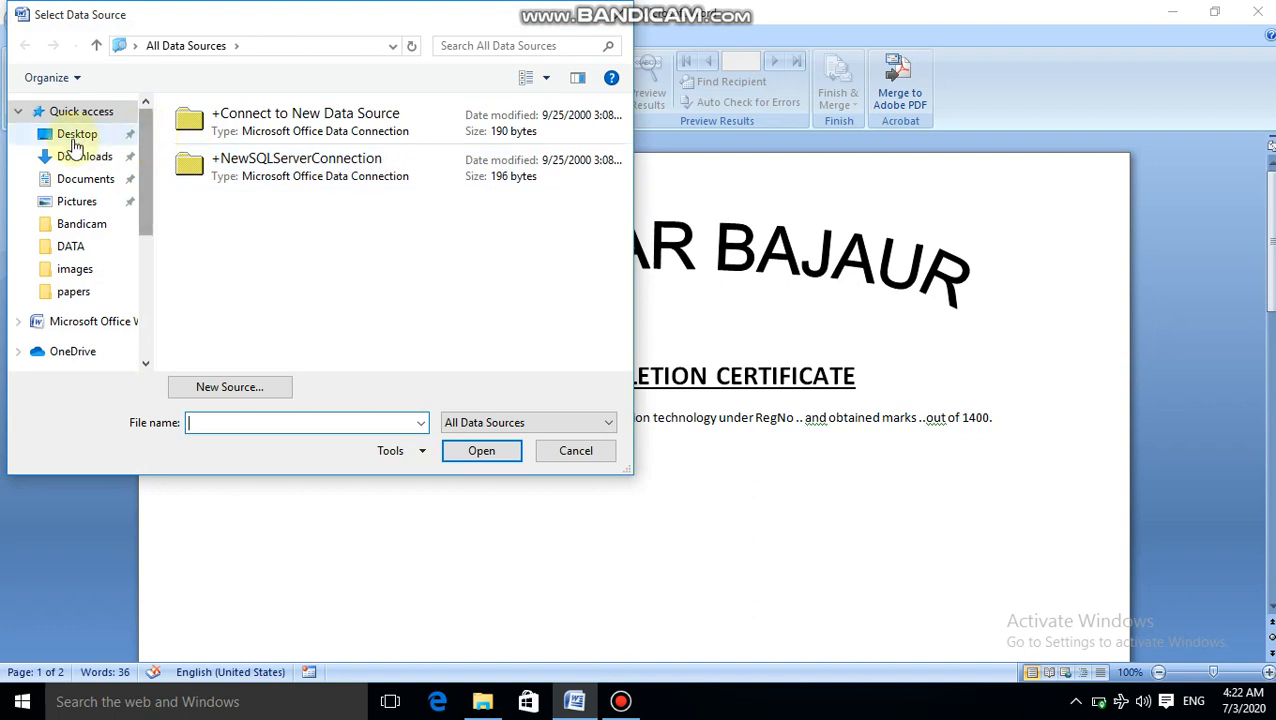
pyautogui.click(76, 136)
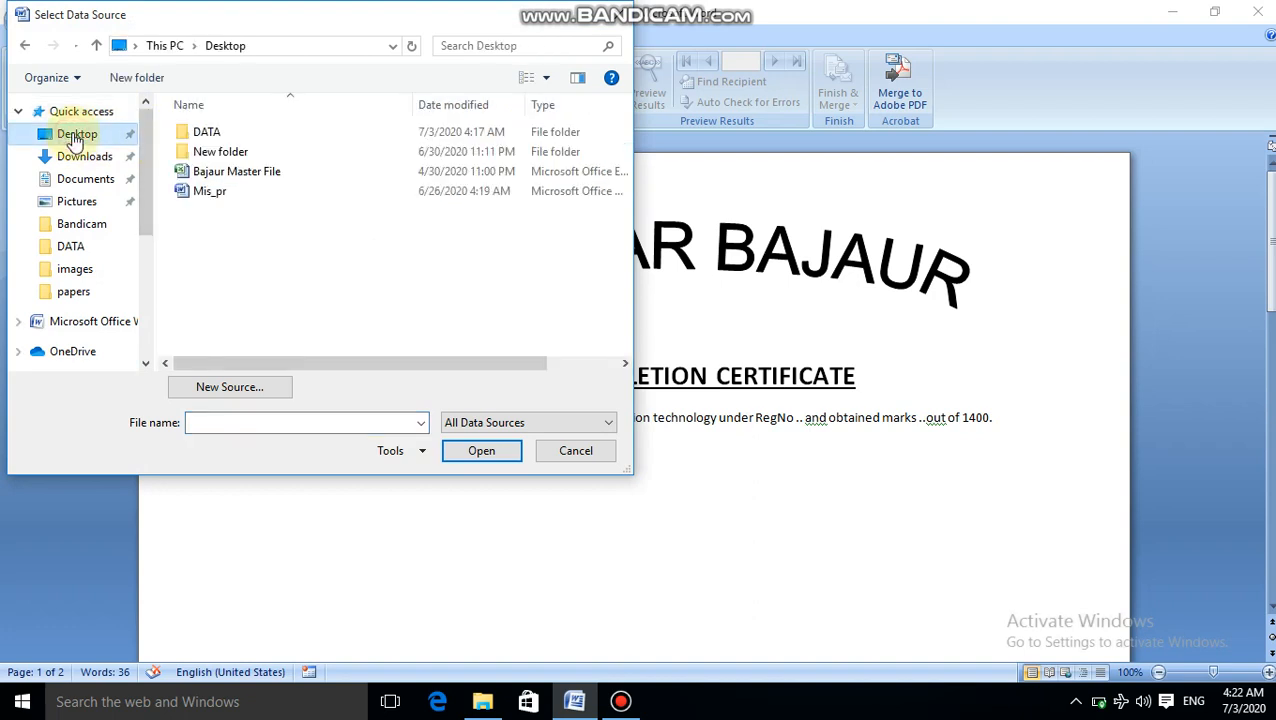
pyautogui.click(200, 140)
pyautogui.doubleClick(200, 140)
pyautogui.click(209, 133)
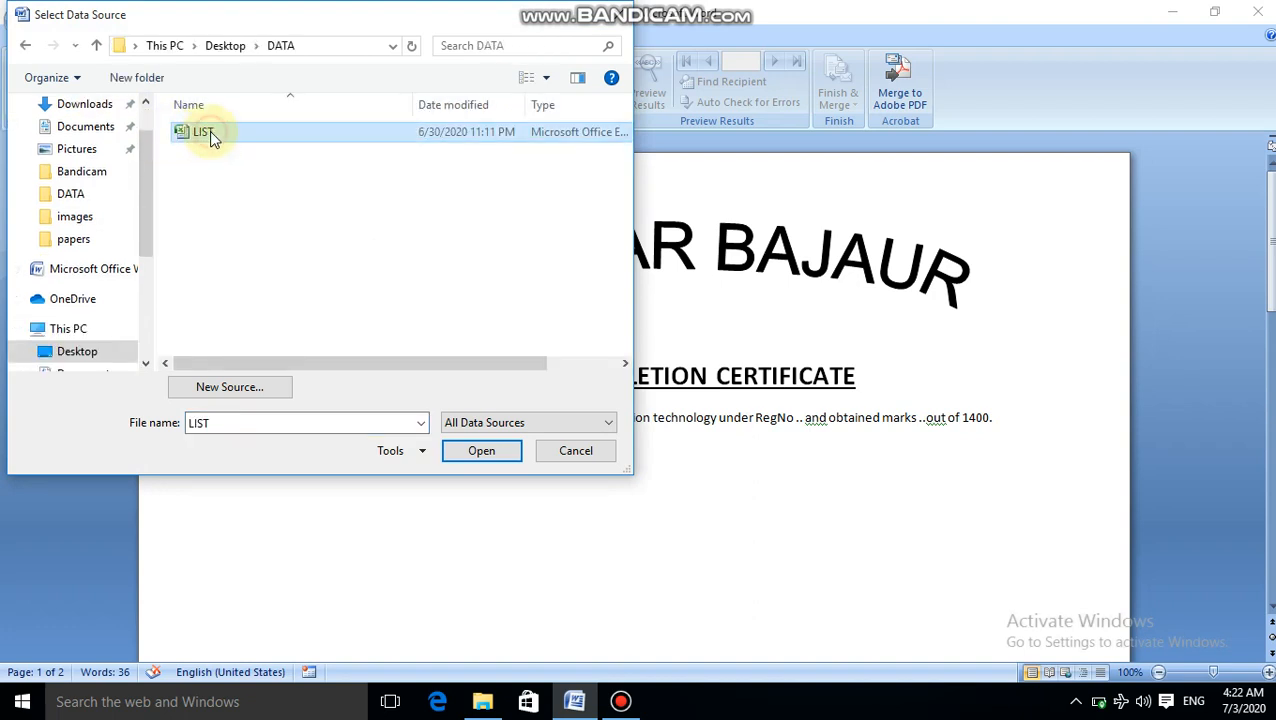
pyautogui.click(470, 450)
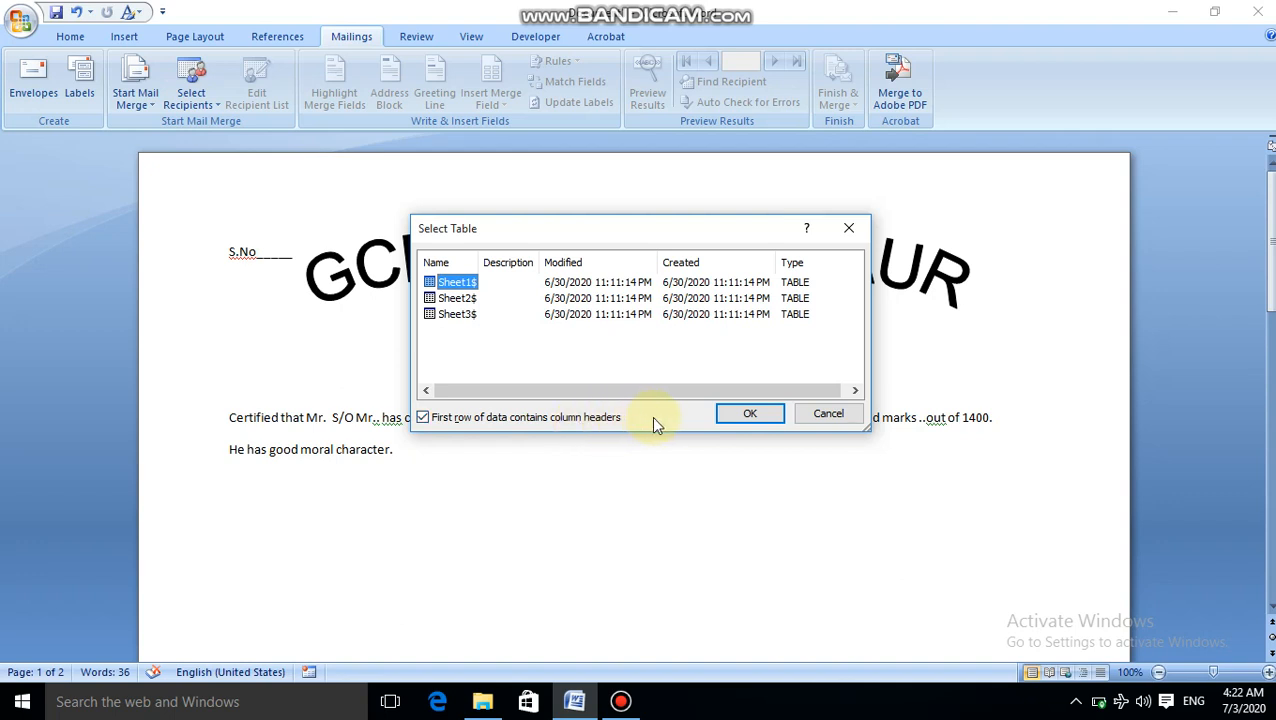
pyautogui.click(751, 416)
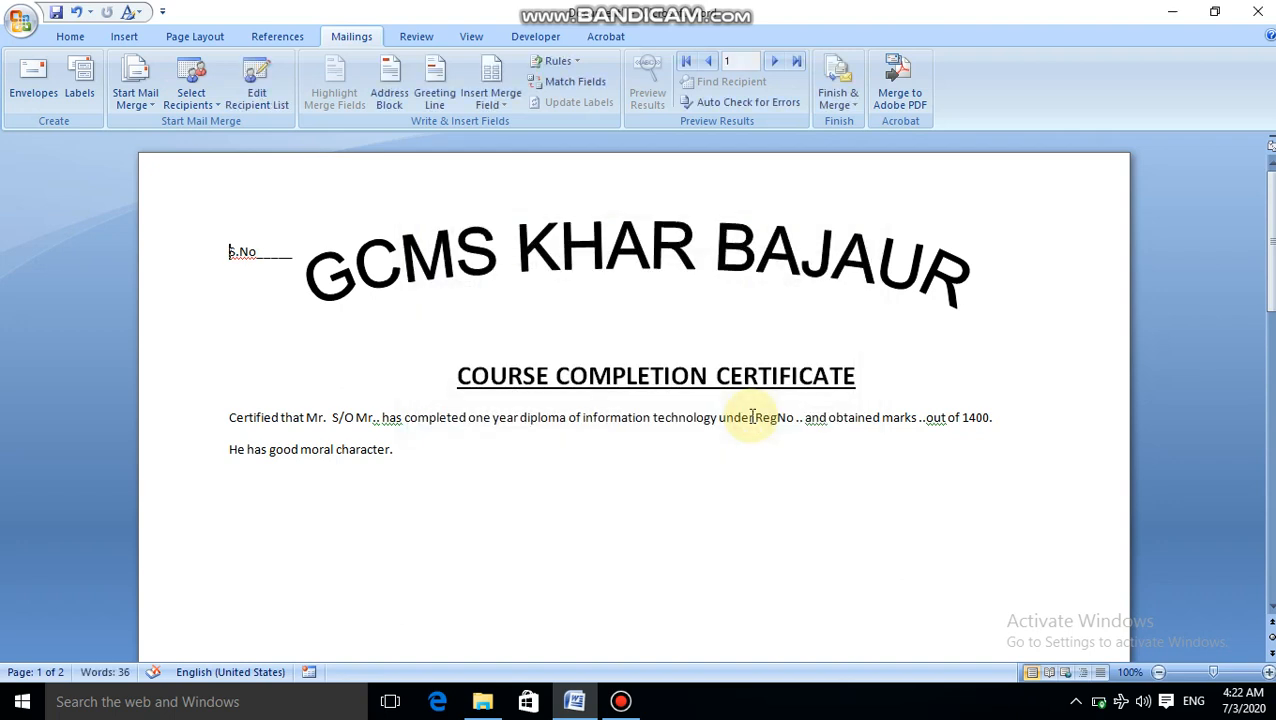
pyautogui.click(377, 420)
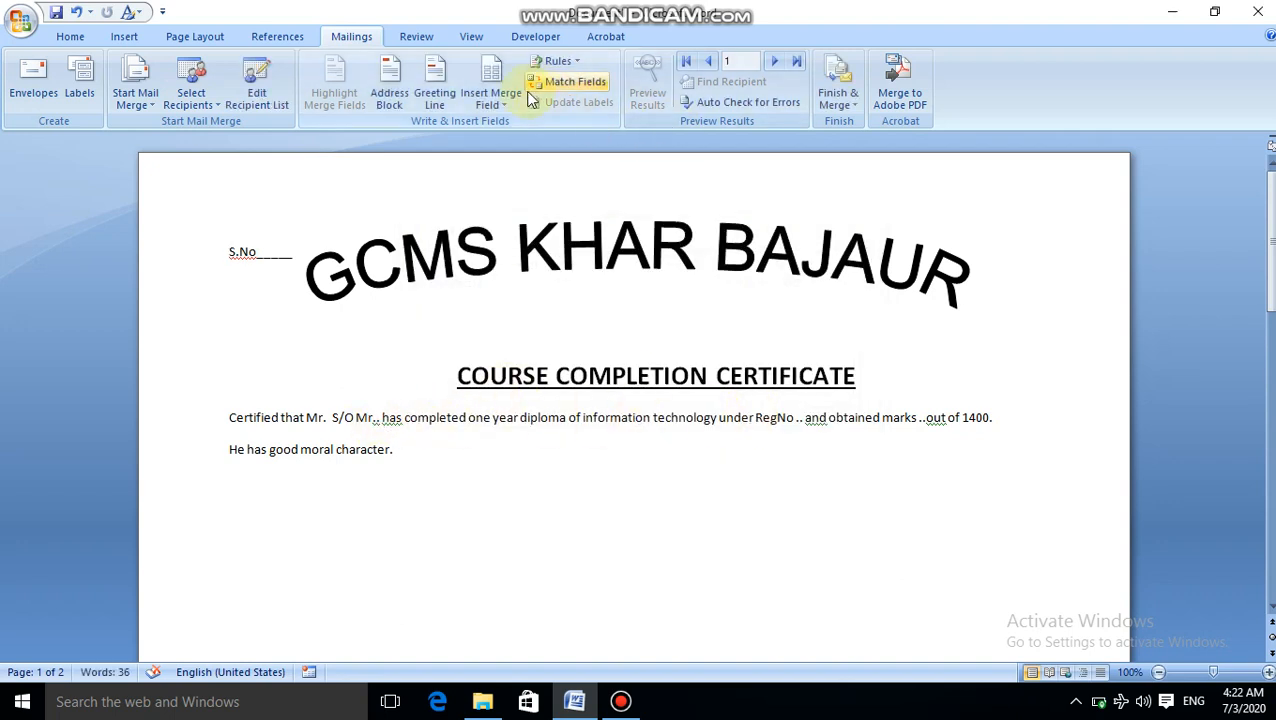
pyautogui.click(498, 101)
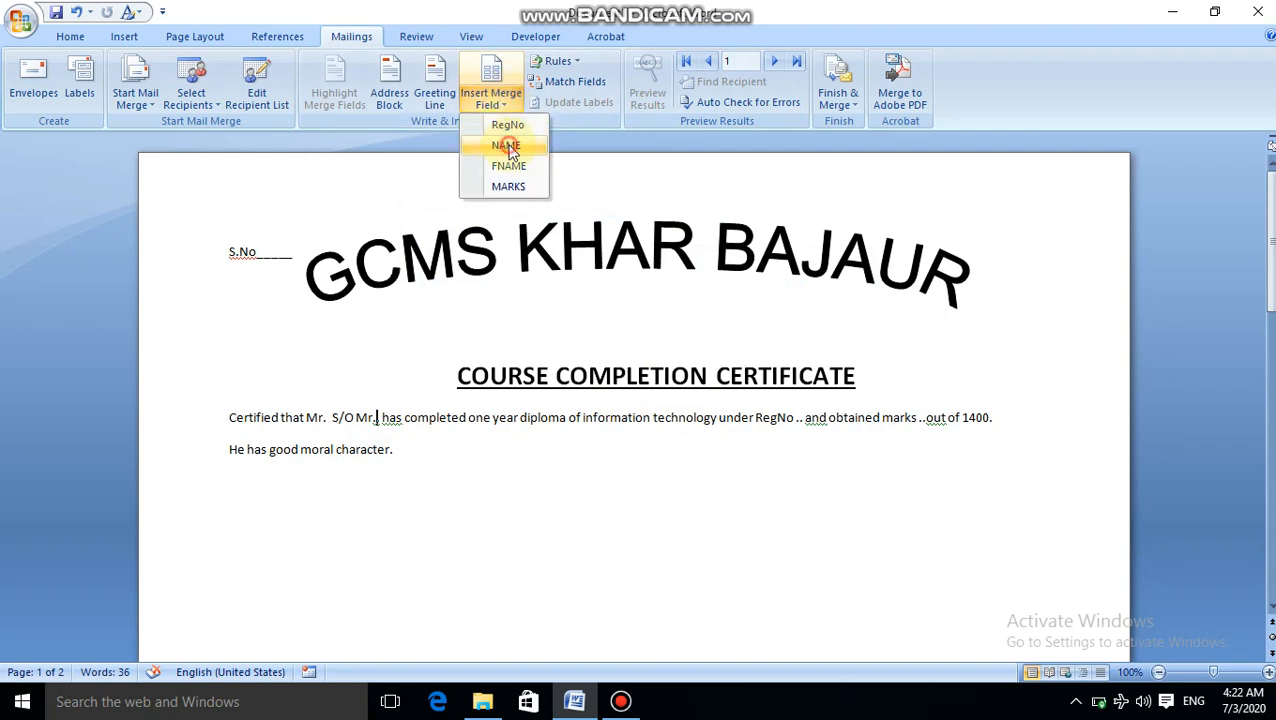
pyautogui.click(508, 146)
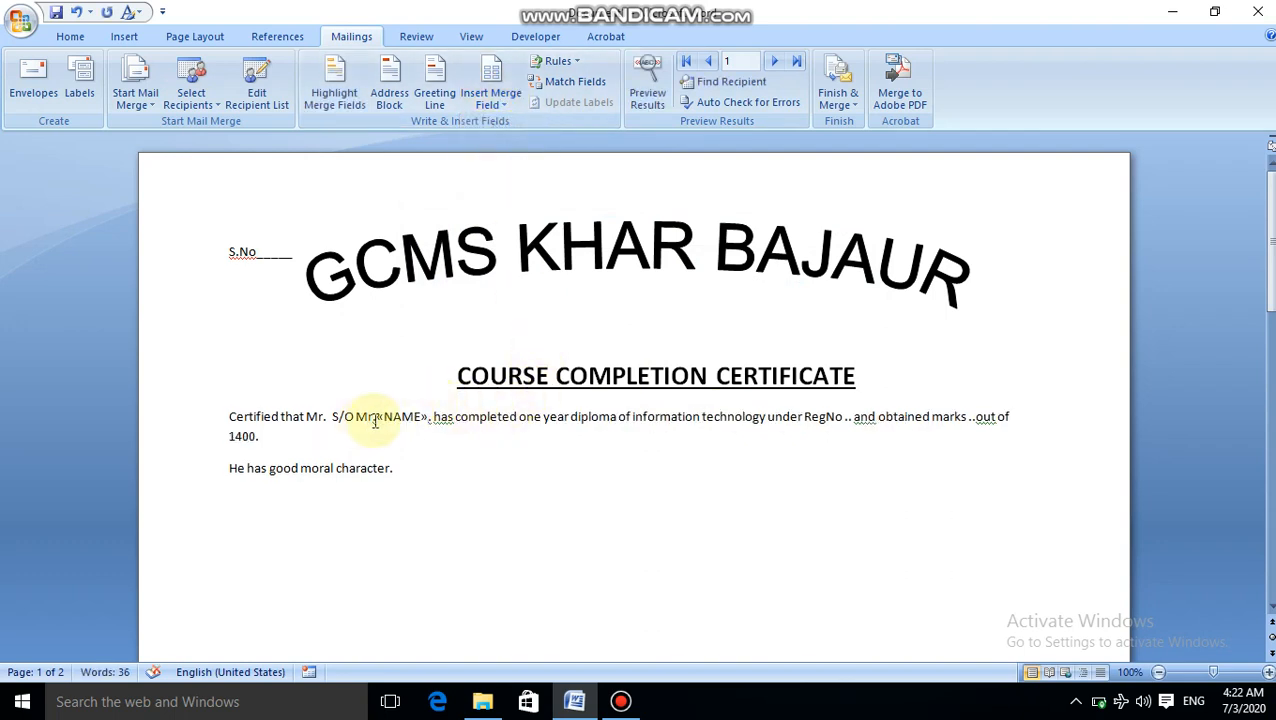
pyautogui.hotkey('ctrl', 'z')
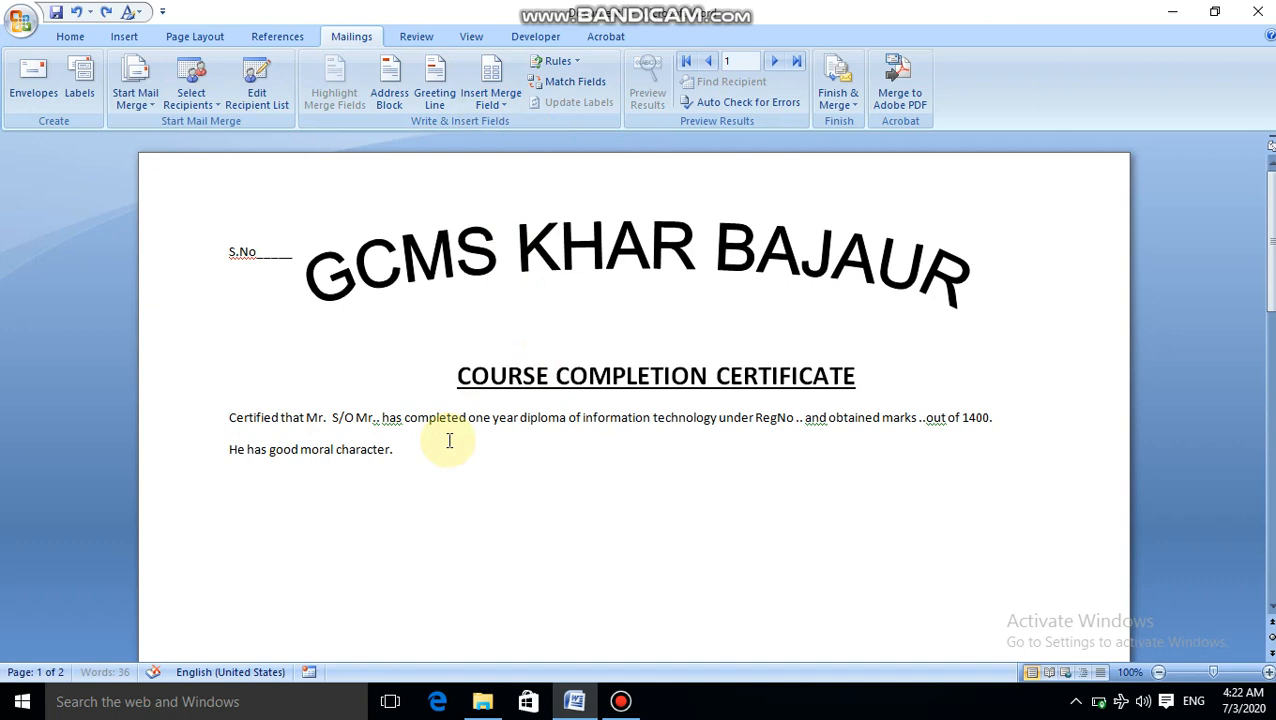
# Insert the NAME merge field after "Certified that Mr." and the FNAME merge field after "S/O Mr." in the certificate sentence.
pyautogui.click(322, 419)
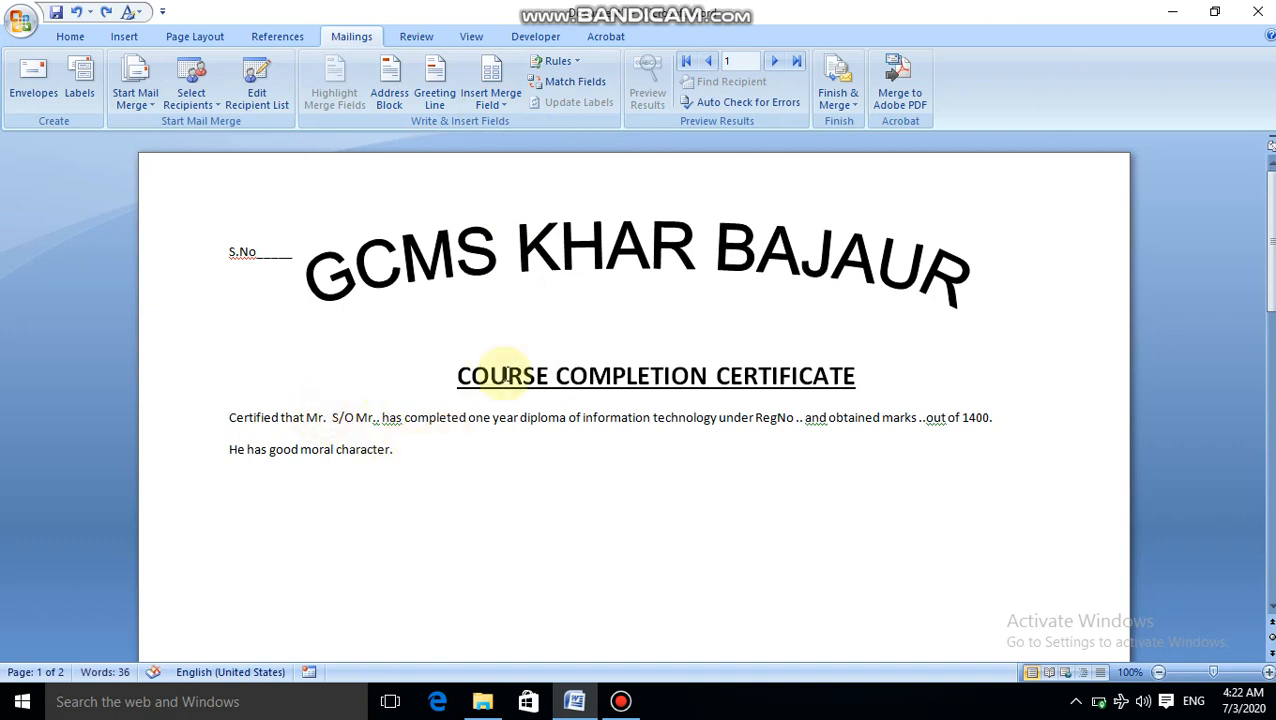
pyautogui.click(489, 101)
pyautogui.click(506, 145)
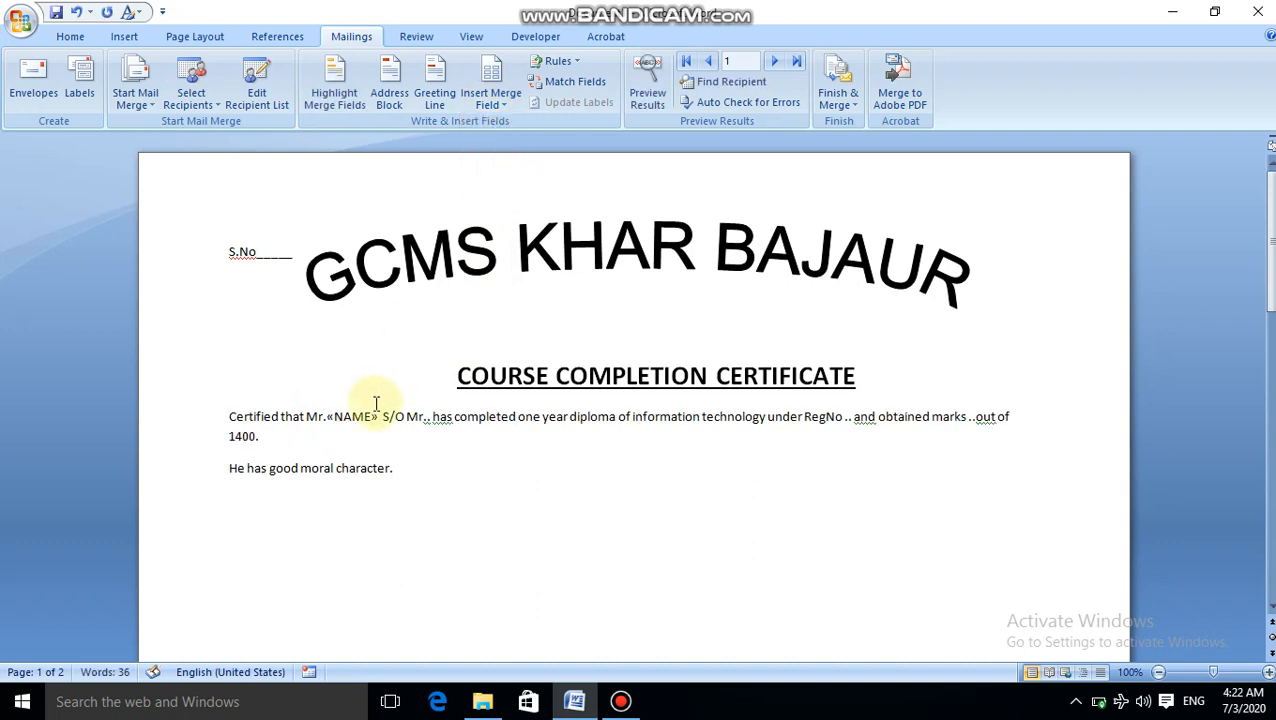
pyautogui.click(426, 420)
pyautogui.click(490, 100)
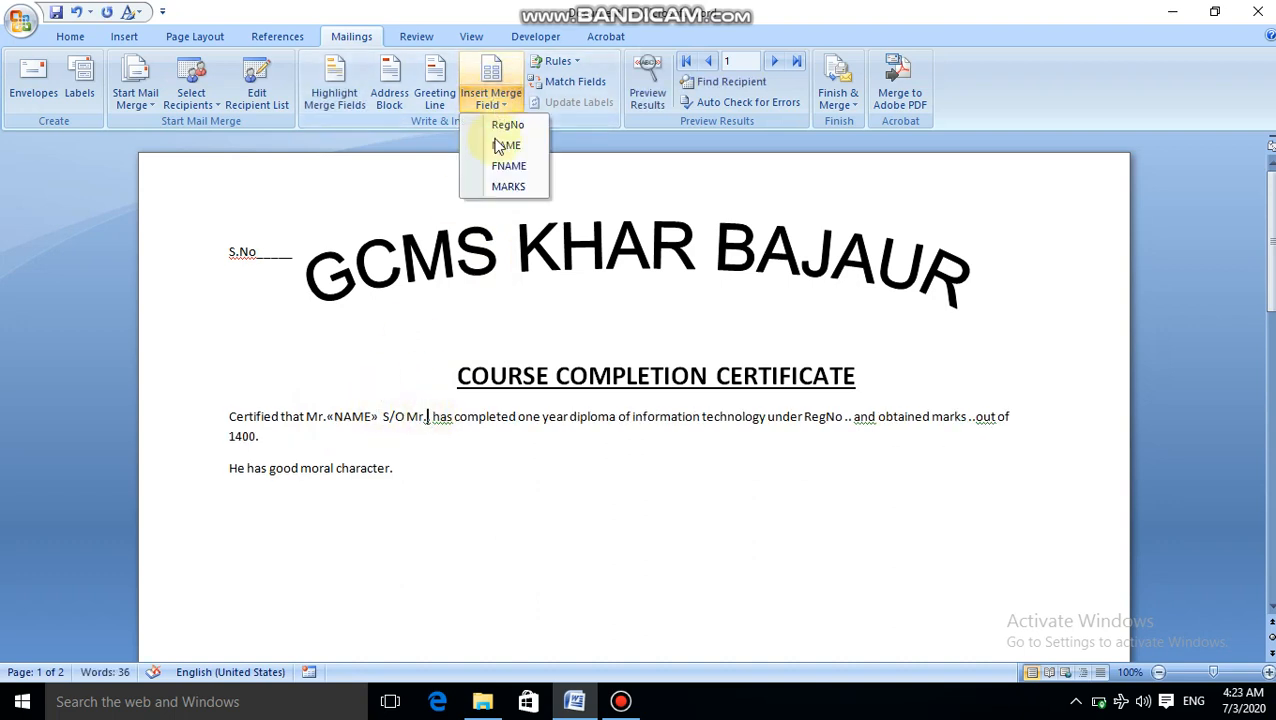
pyautogui.click(506, 166)
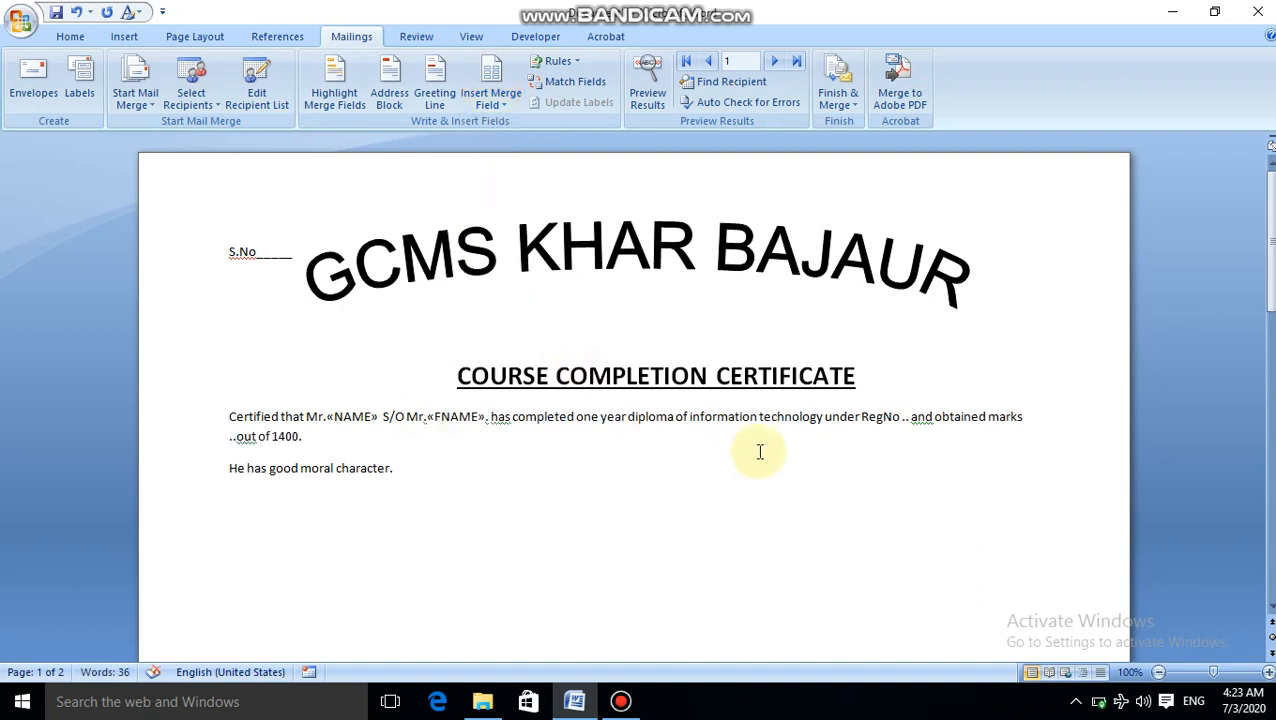
# Insert the RegNo merge field between the dots after "RegNo" and the MARKS merge field between the dots after "obtained marks".
pyautogui.click(906, 419)
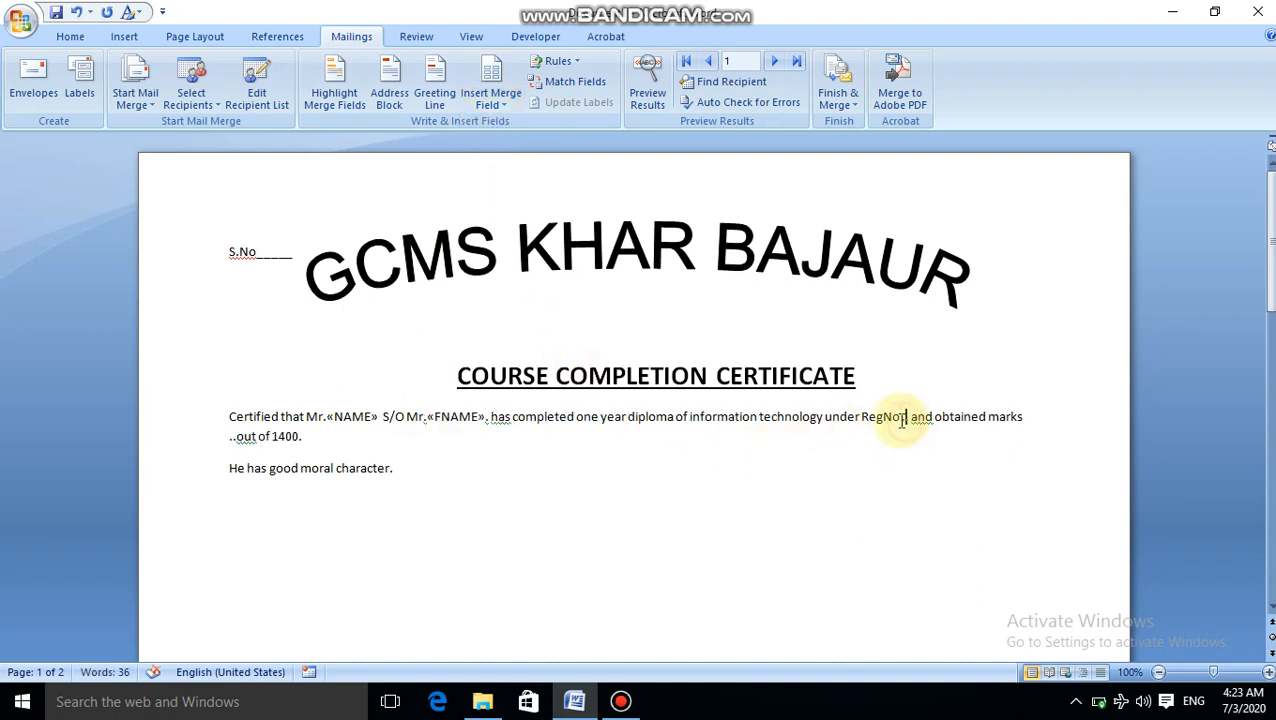
pyautogui.click(483, 99)
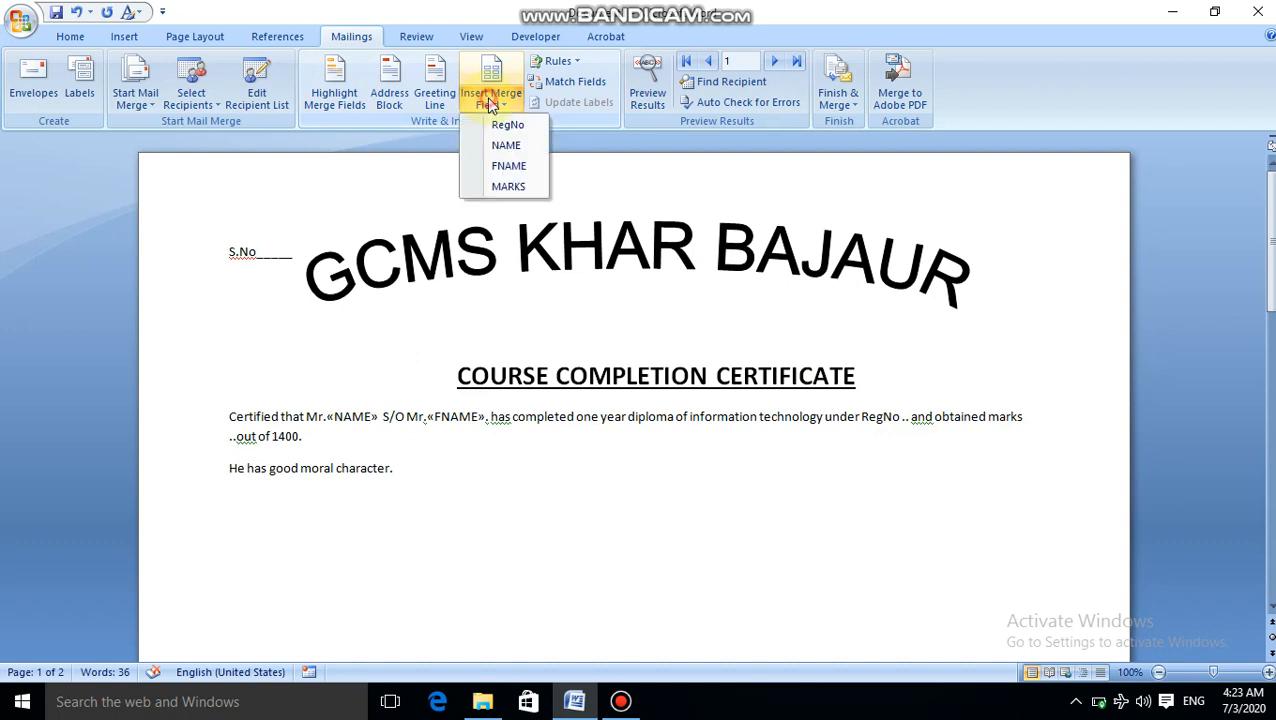
pyautogui.click(510, 127)
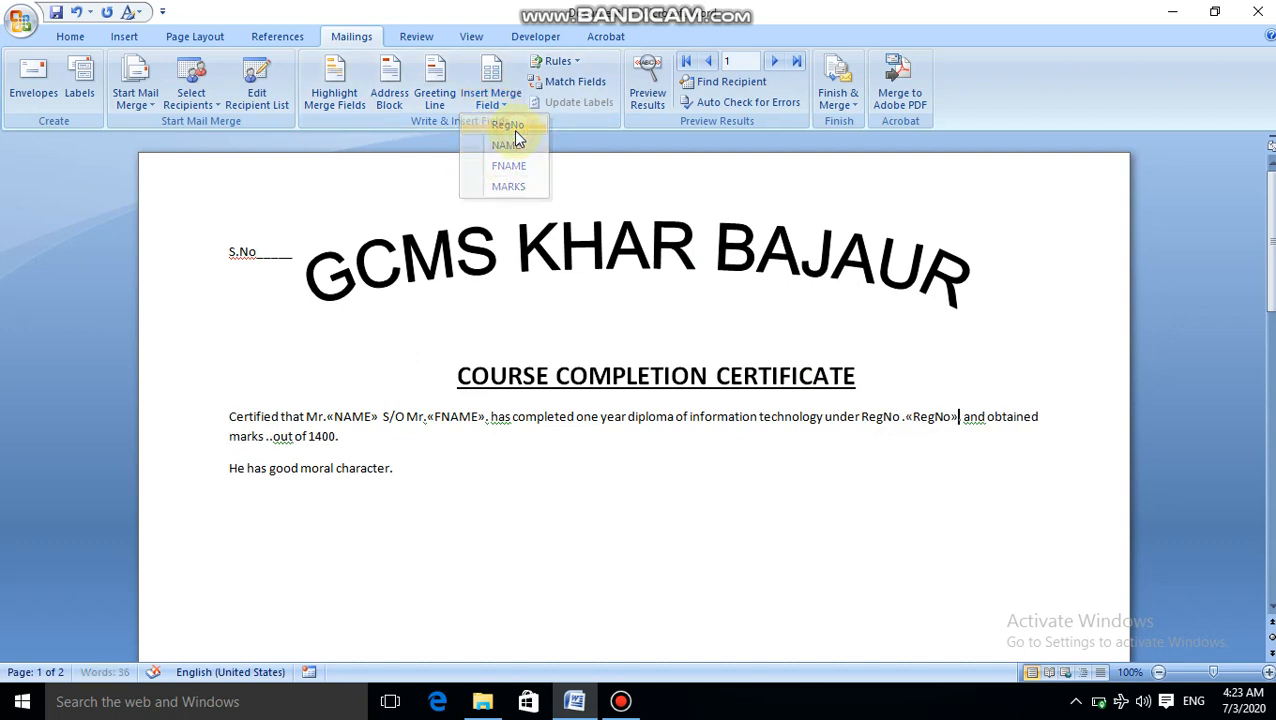
pyautogui.click(268, 438)
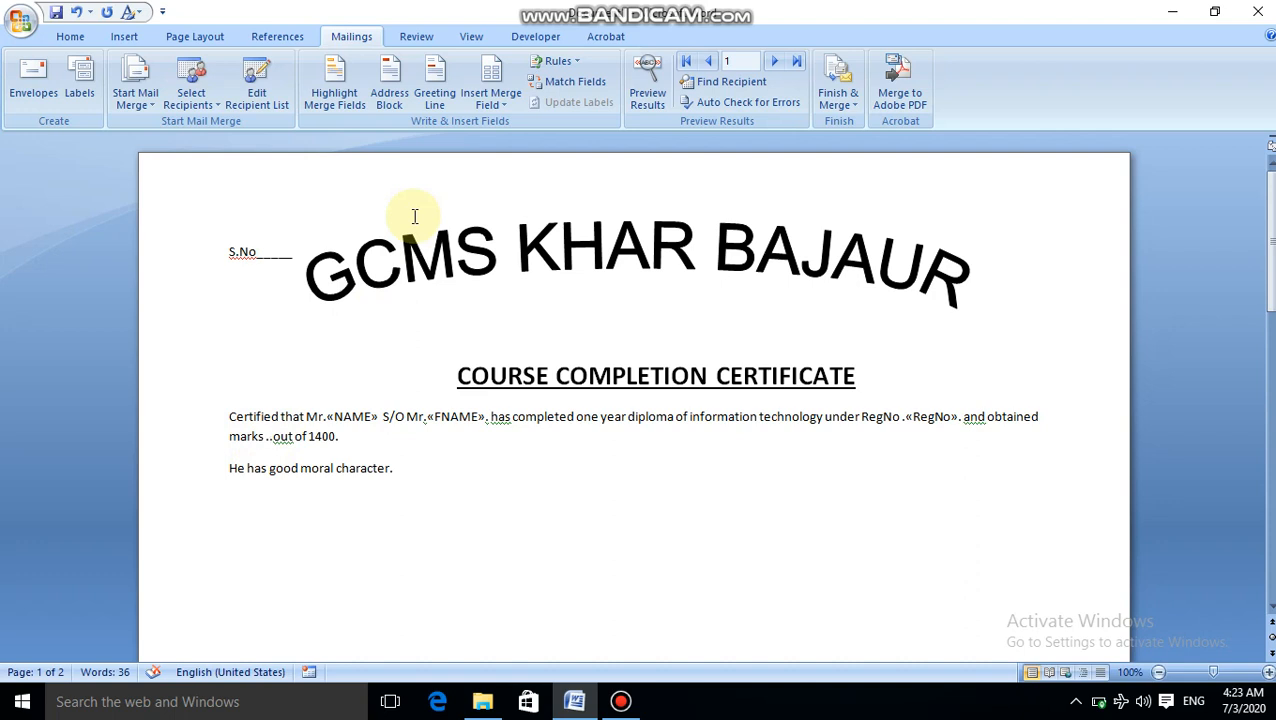
pyautogui.click(490, 100)
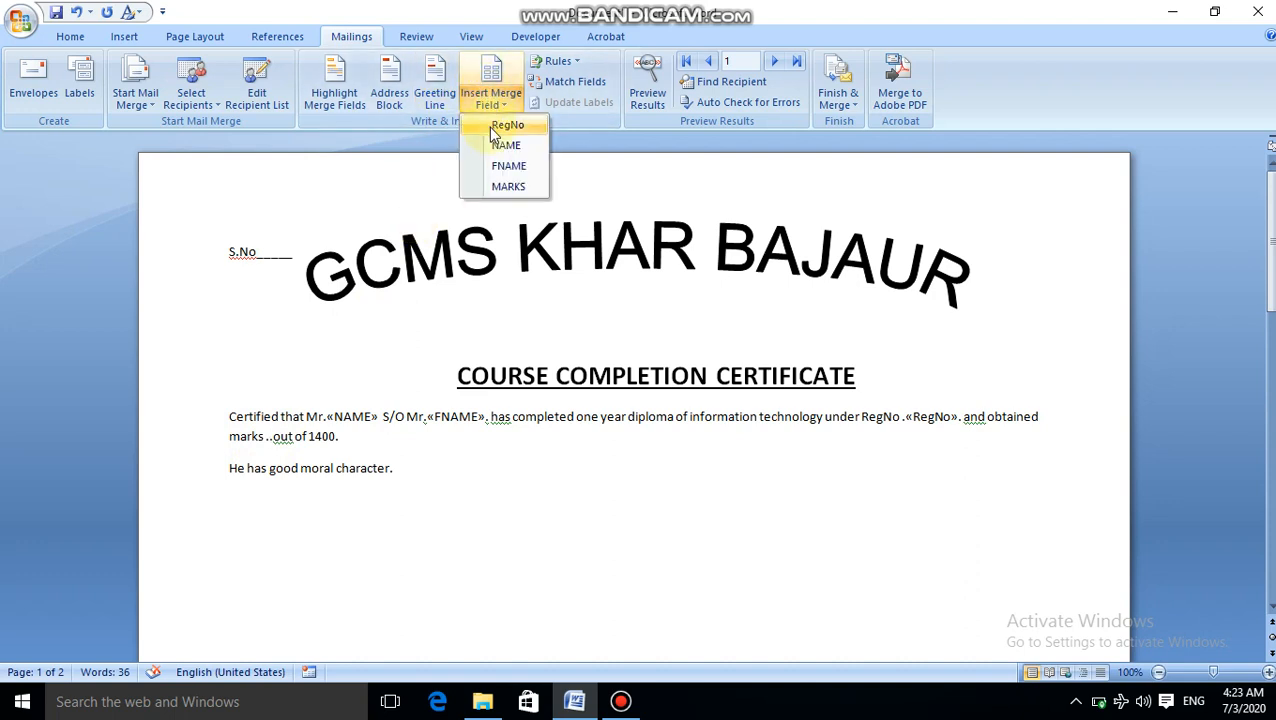
pyautogui.click(510, 188)
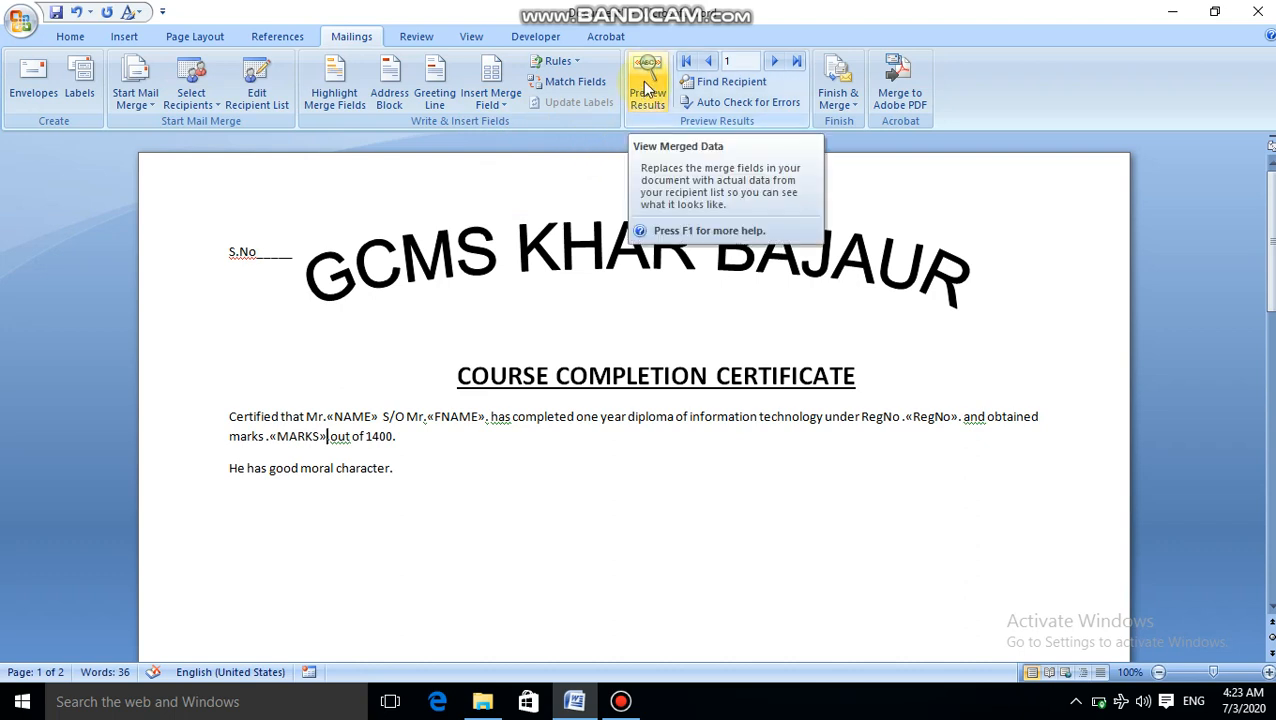
# Preview the merged results and add spaces before the student's name, after the "Mr" following S/O, and before the registration number.
pyautogui.click(647, 90)
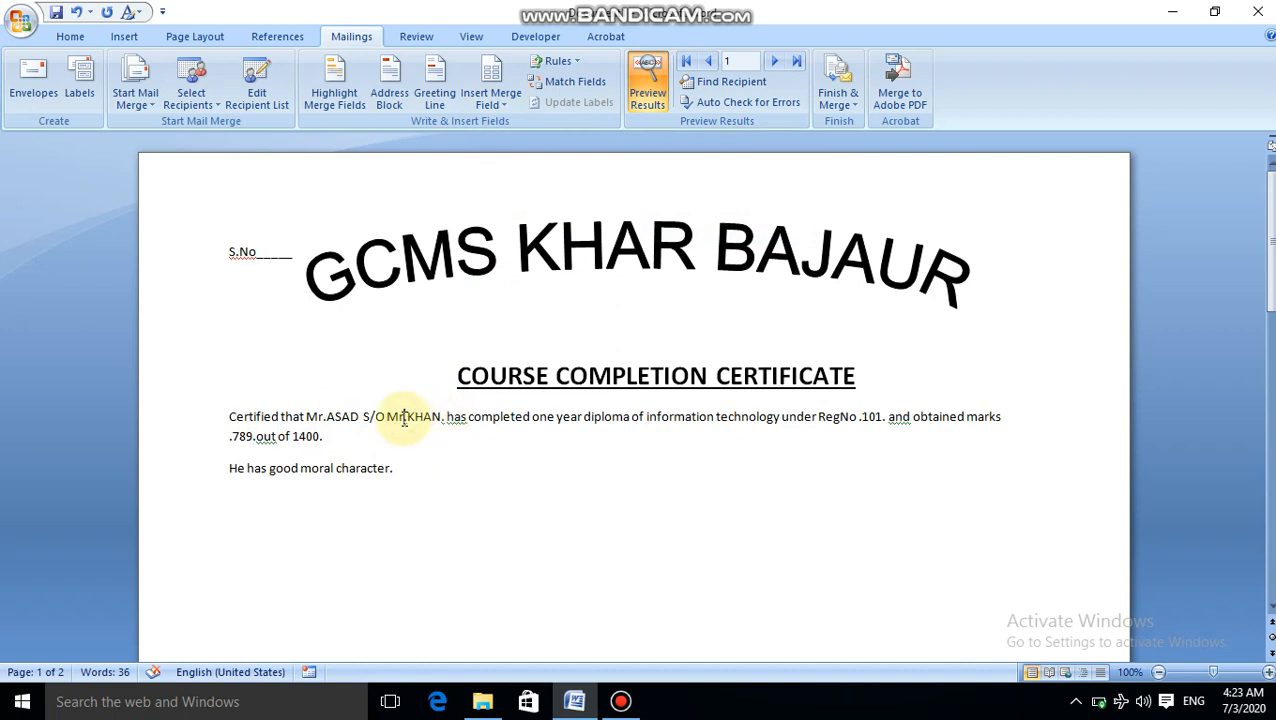
pyautogui.click(404, 420)
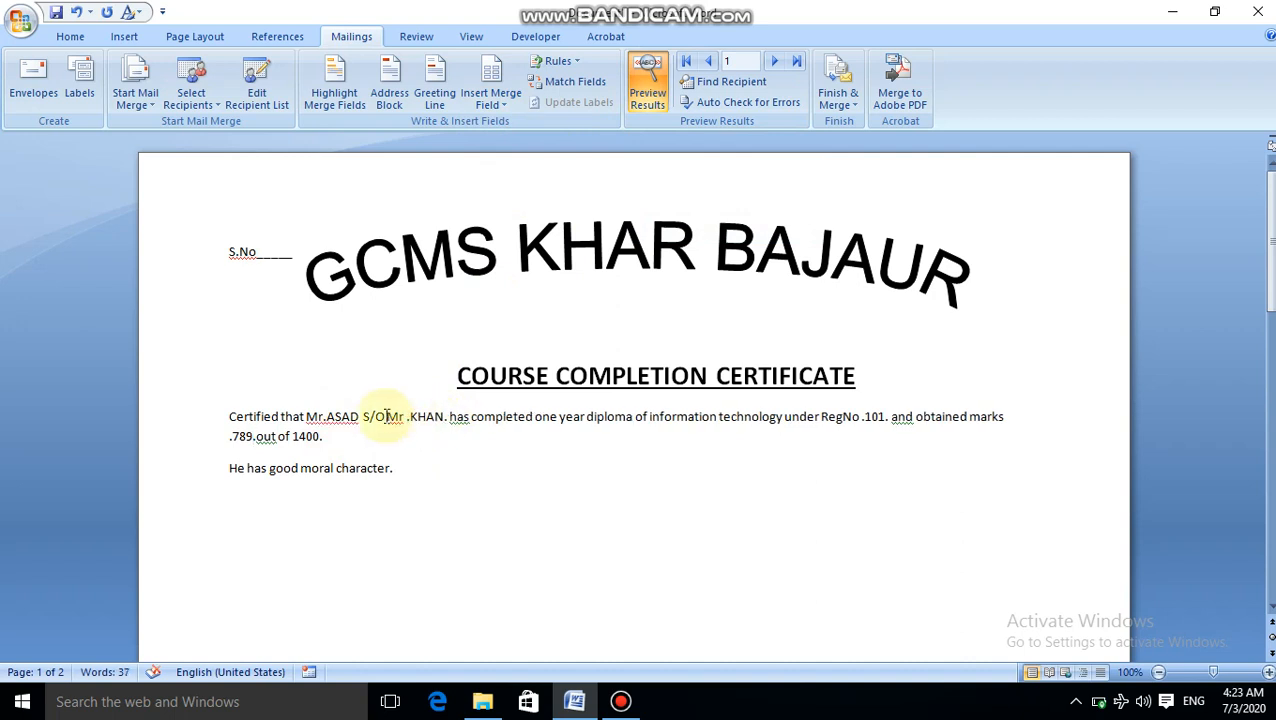
pyautogui.click(330, 418)
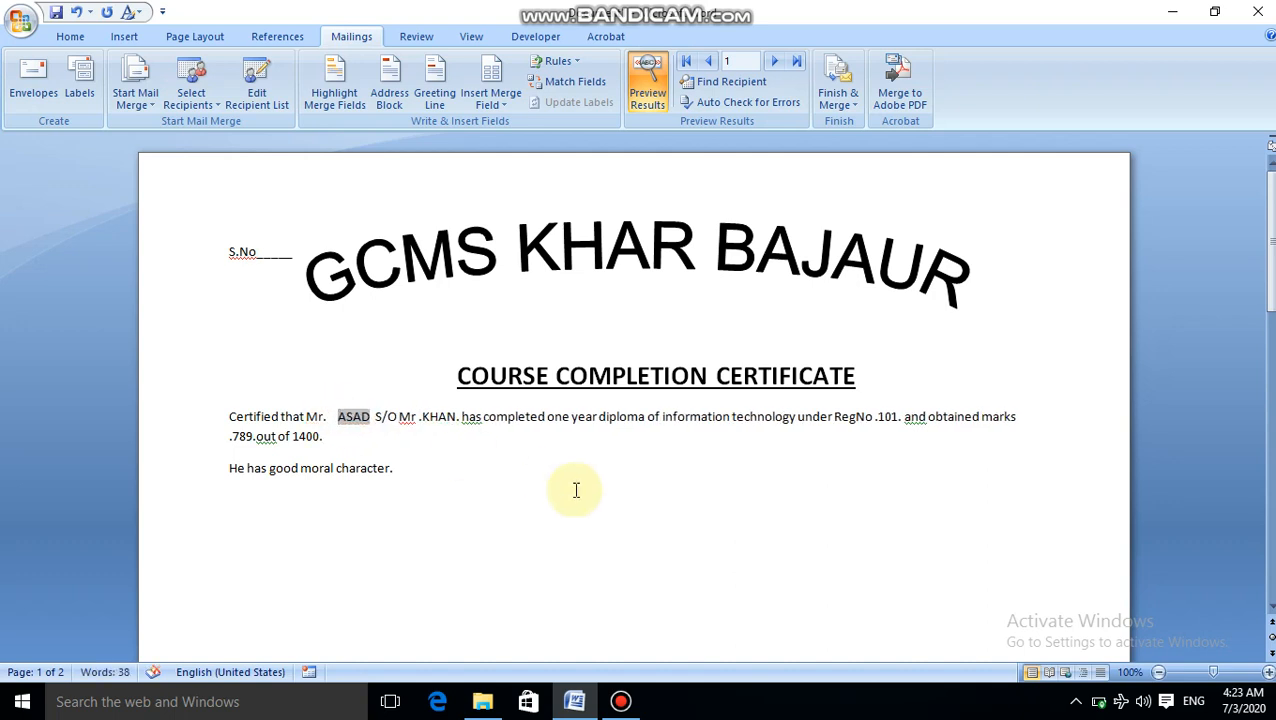
pyautogui.click(880, 417)
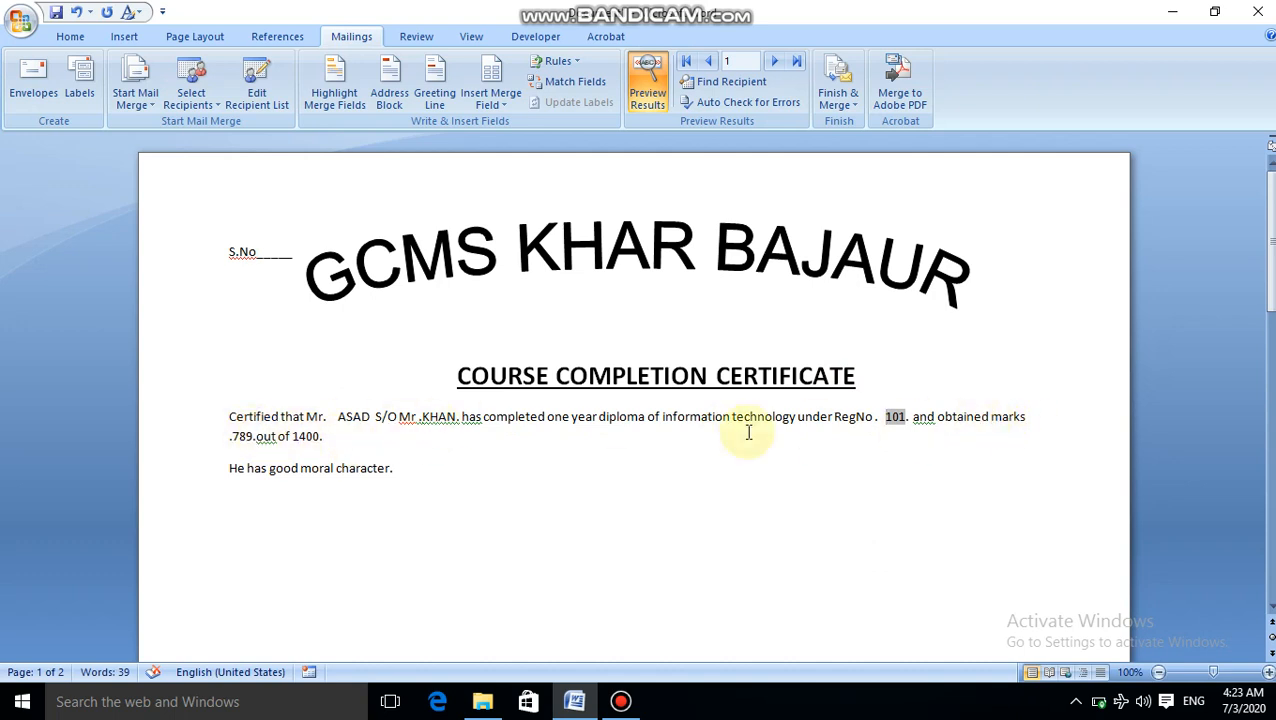
pyautogui.click(243, 436)
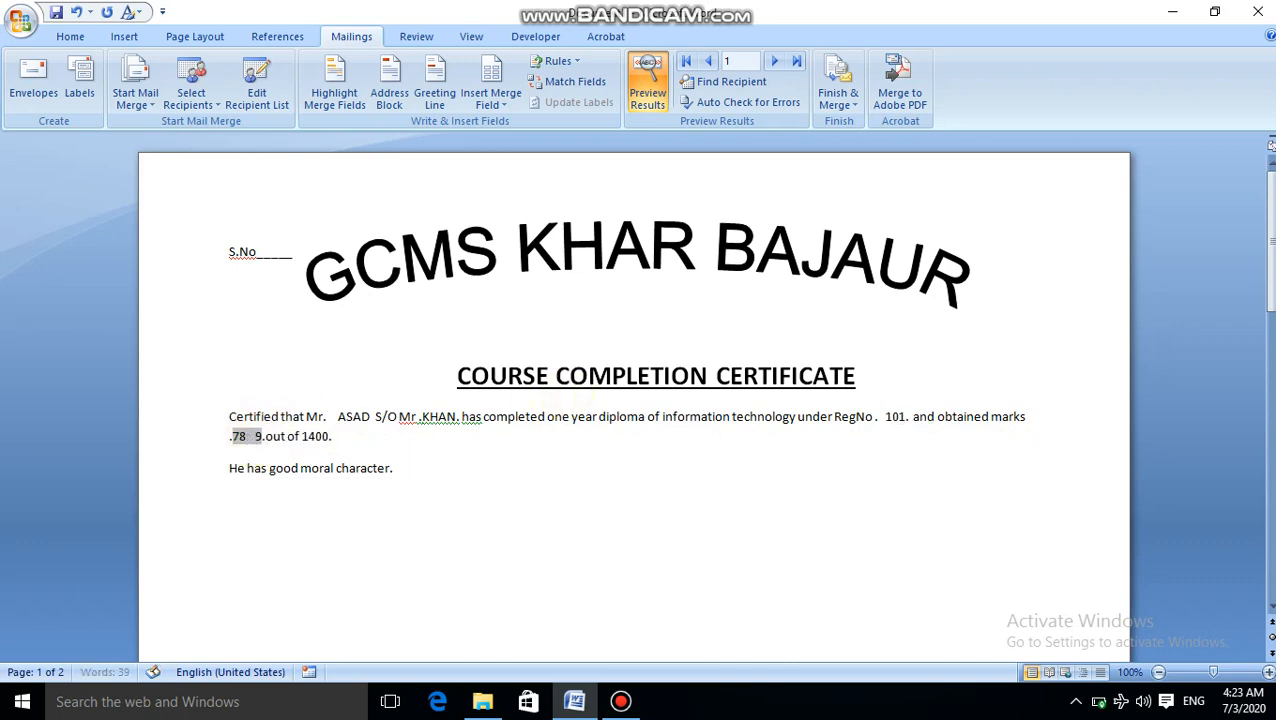
pyautogui.press('BackSpace')
pyautogui.press('BackSpace')
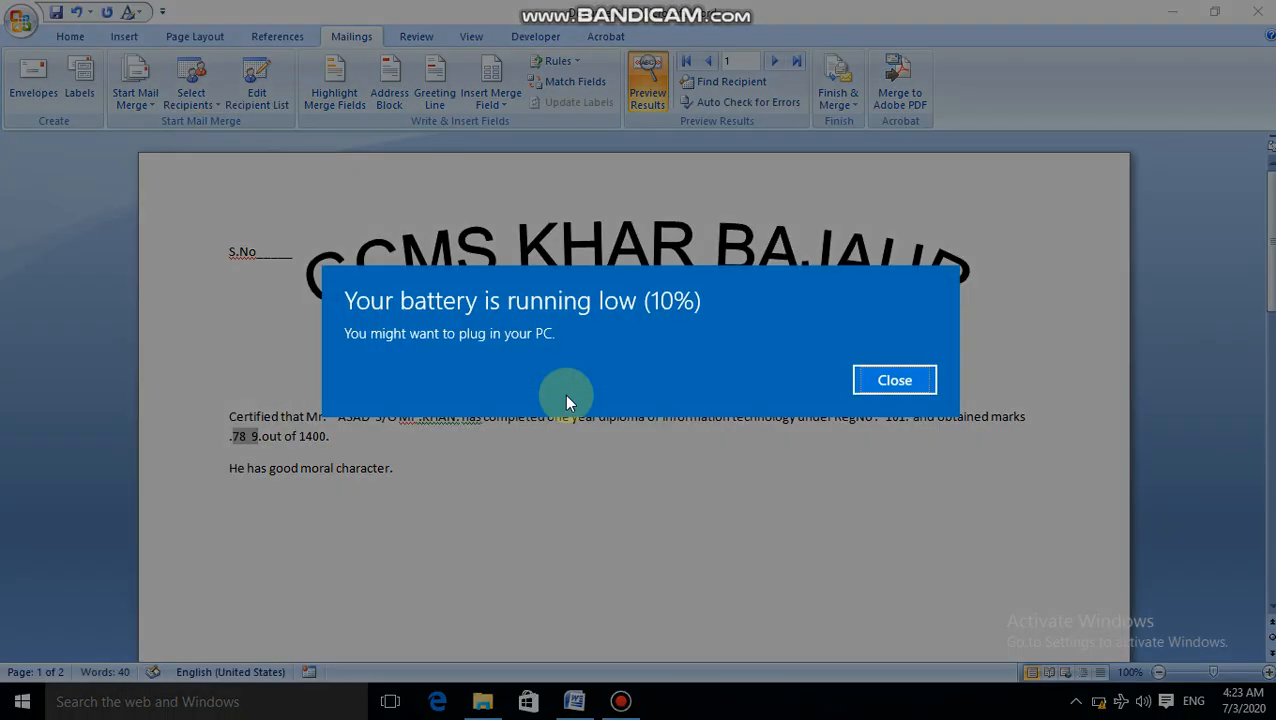
pyautogui.click(872, 381)
pyautogui.press('BackSpace')
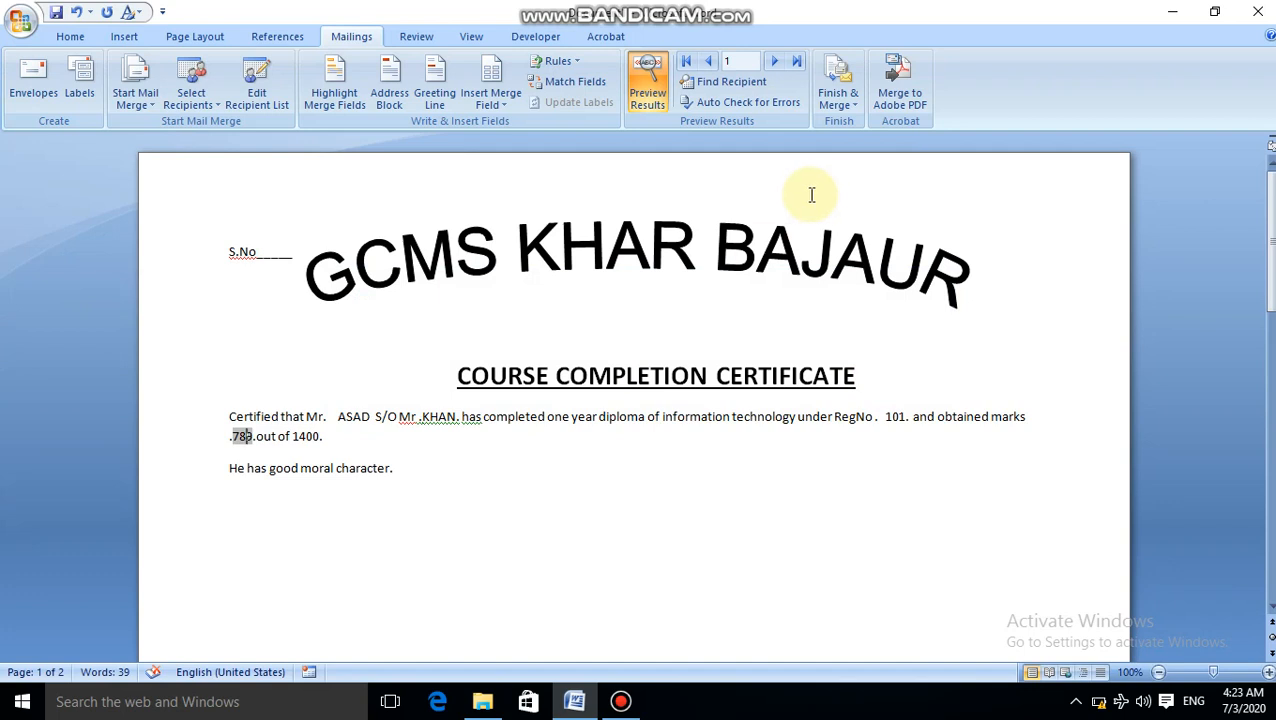
# Browse the previewed certificates forward to the last recipient record and return to the first one.
pyautogui.click(772, 62)
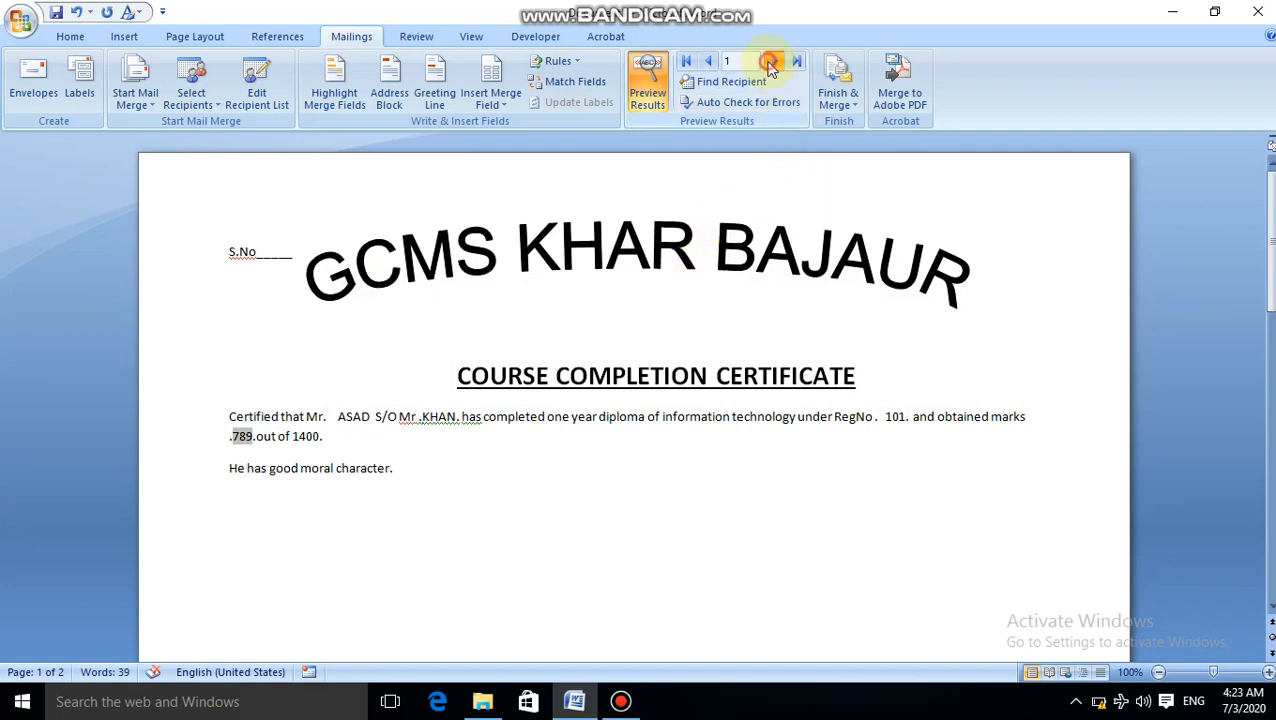
pyautogui.click(772, 62)
pyautogui.click(772, 62)
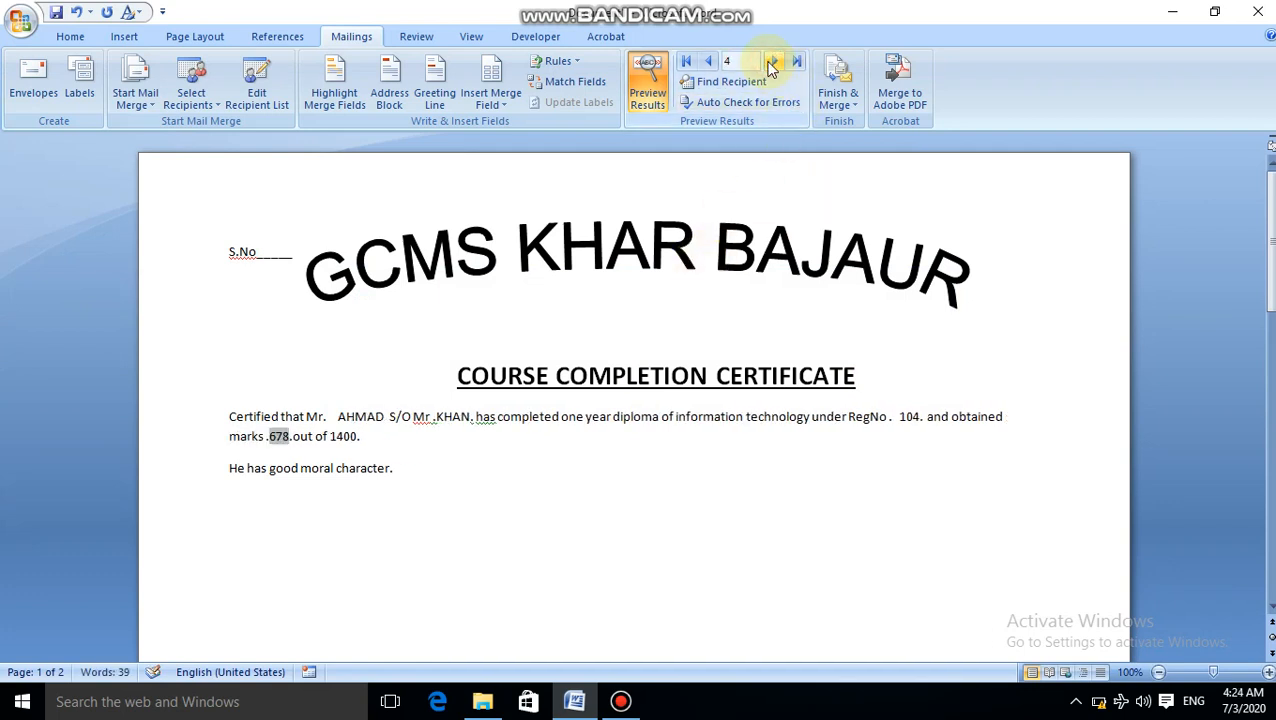
pyautogui.click(772, 62)
pyautogui.click(797, 62)
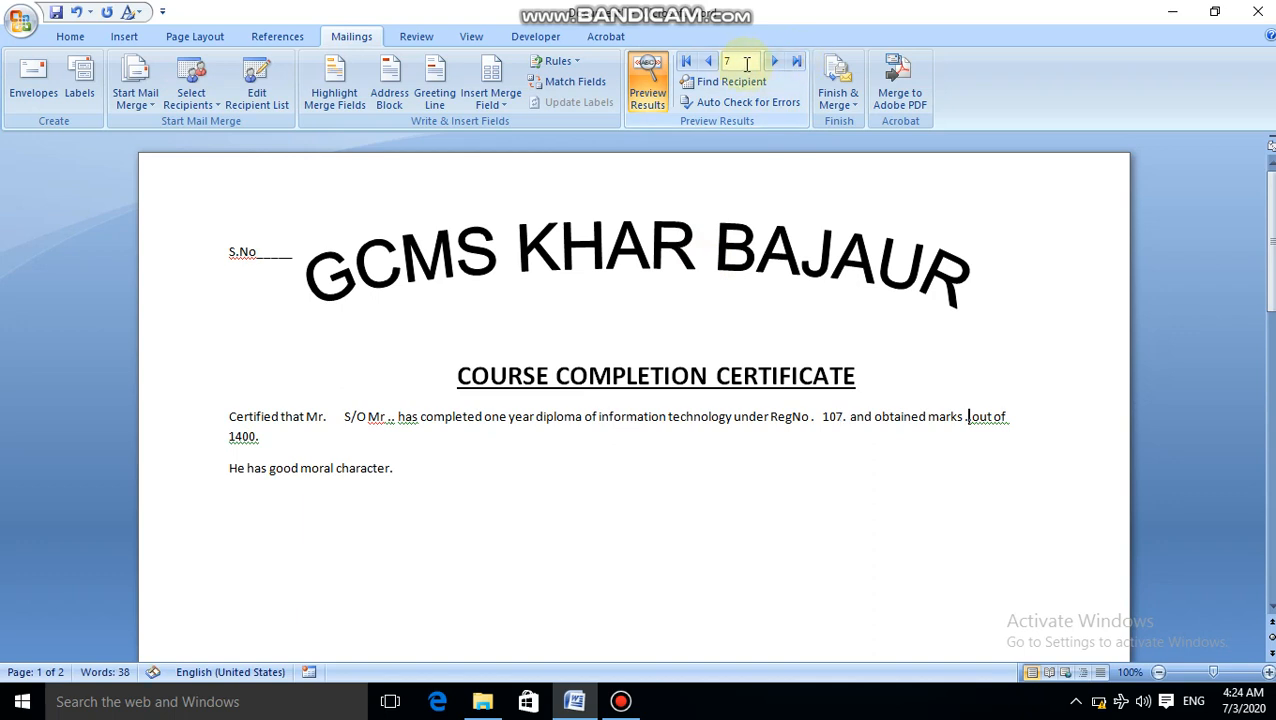
pyautogui.click(686, 62)
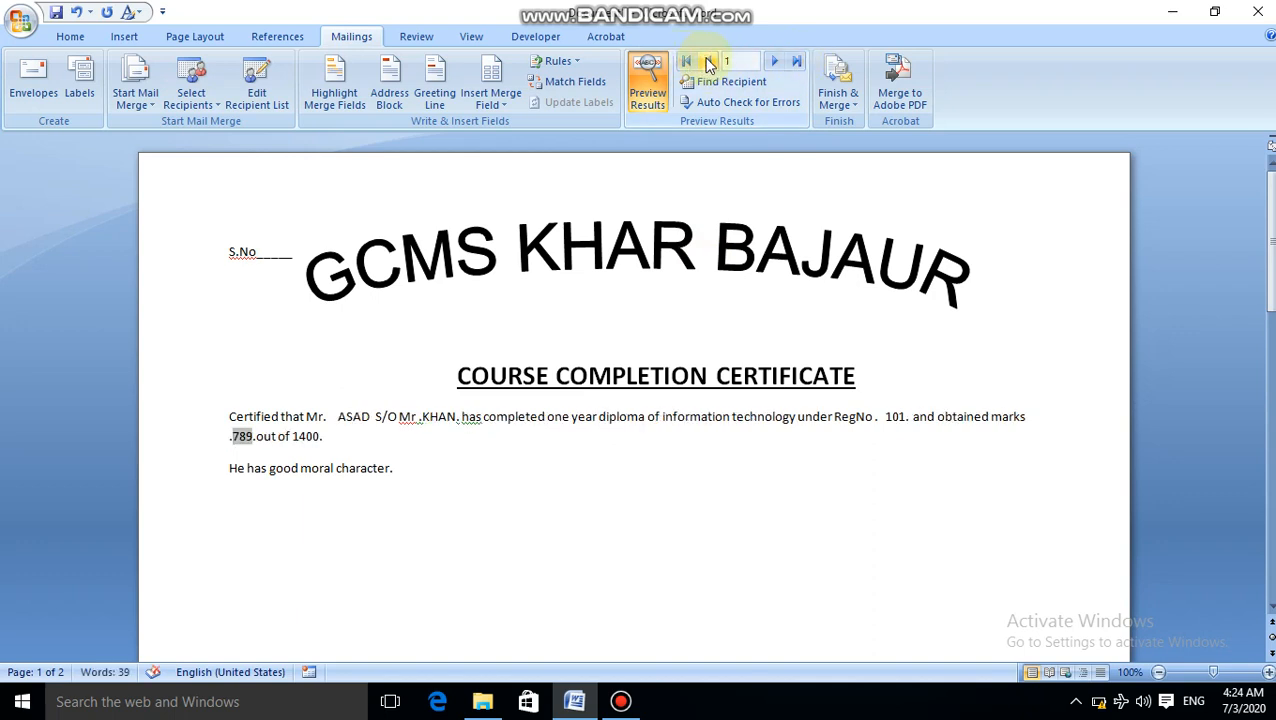
# Go through the previewed certificates one record at a time up to record 5, and go back to record 4.
pyautogui.click(774, 62)
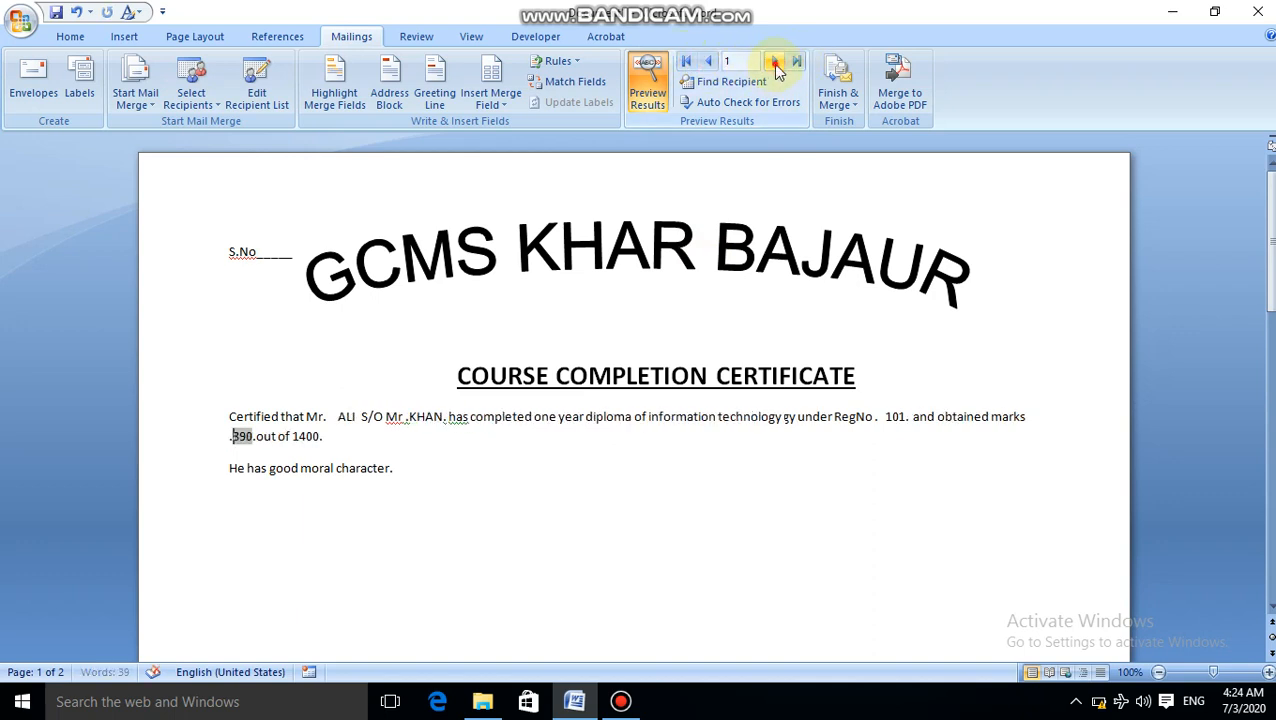
pyautogui.click(774, 62)
pyautogui.click(774, 62)
pyautogui.click(774, 62)
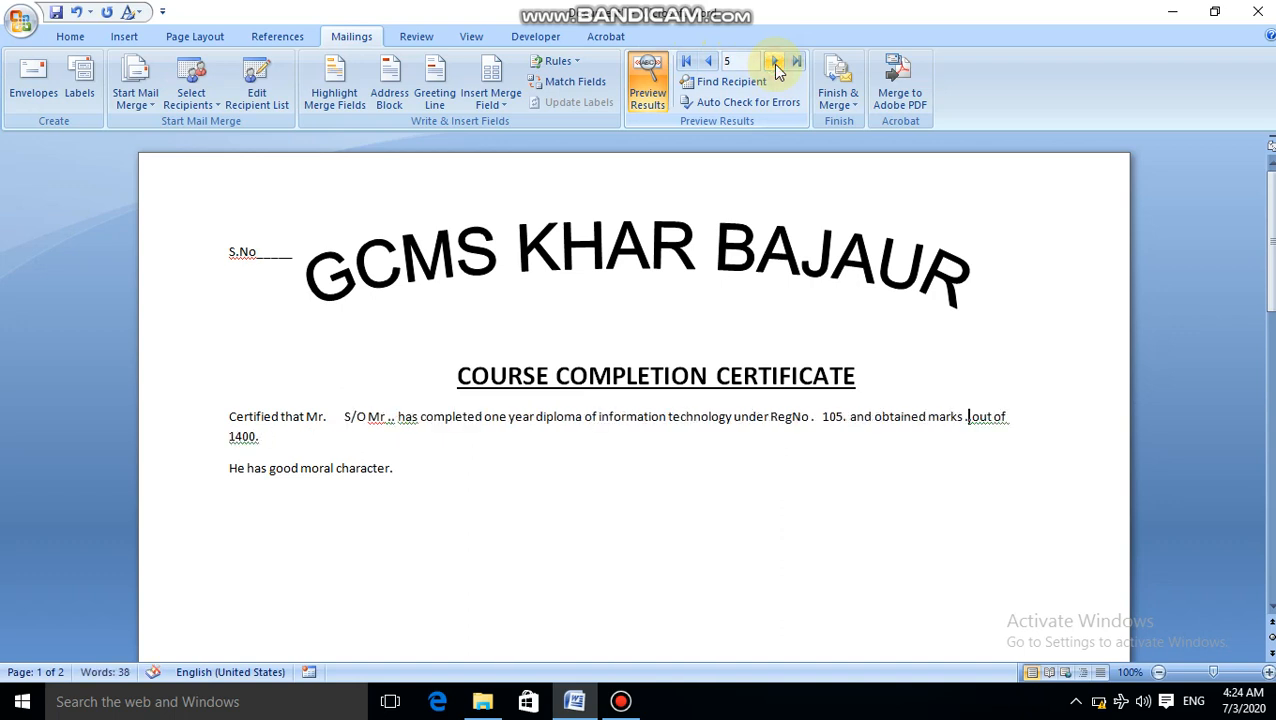
pyautogui.click(709, 63)
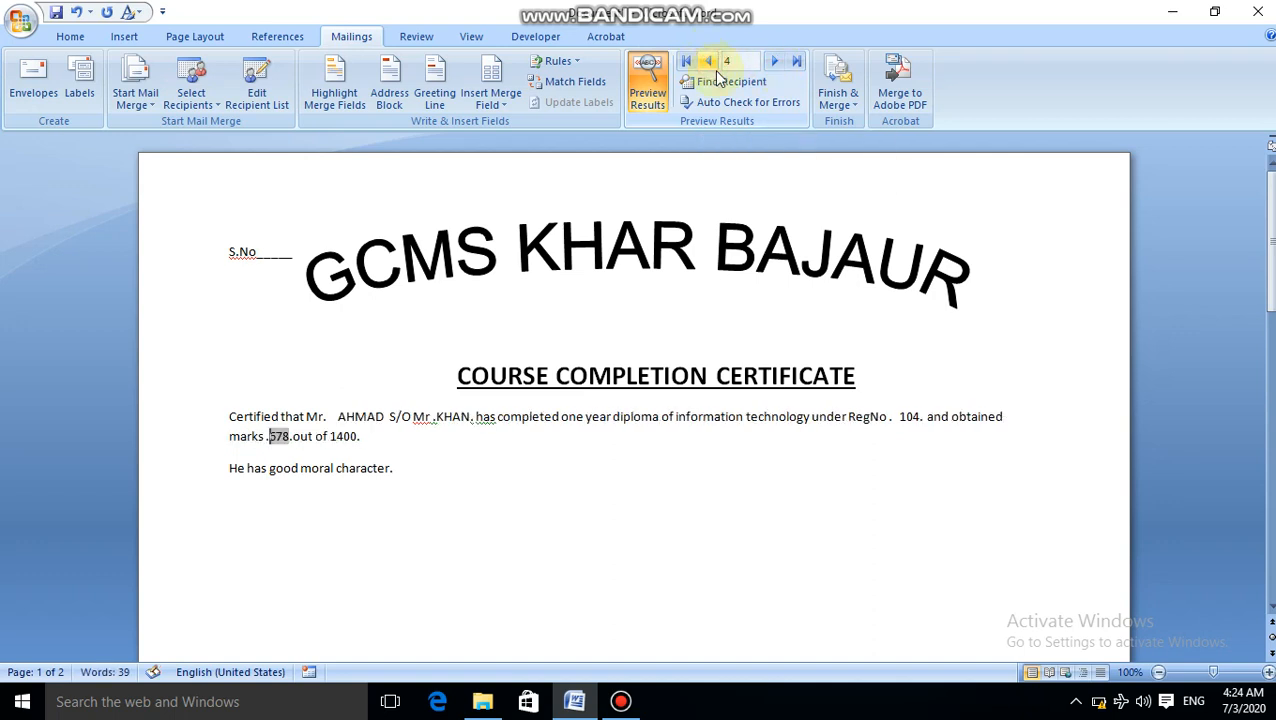
# Find a recipient by entering a student's first name with the search limited to the NAME field.
pyautogui.click(731, 83)
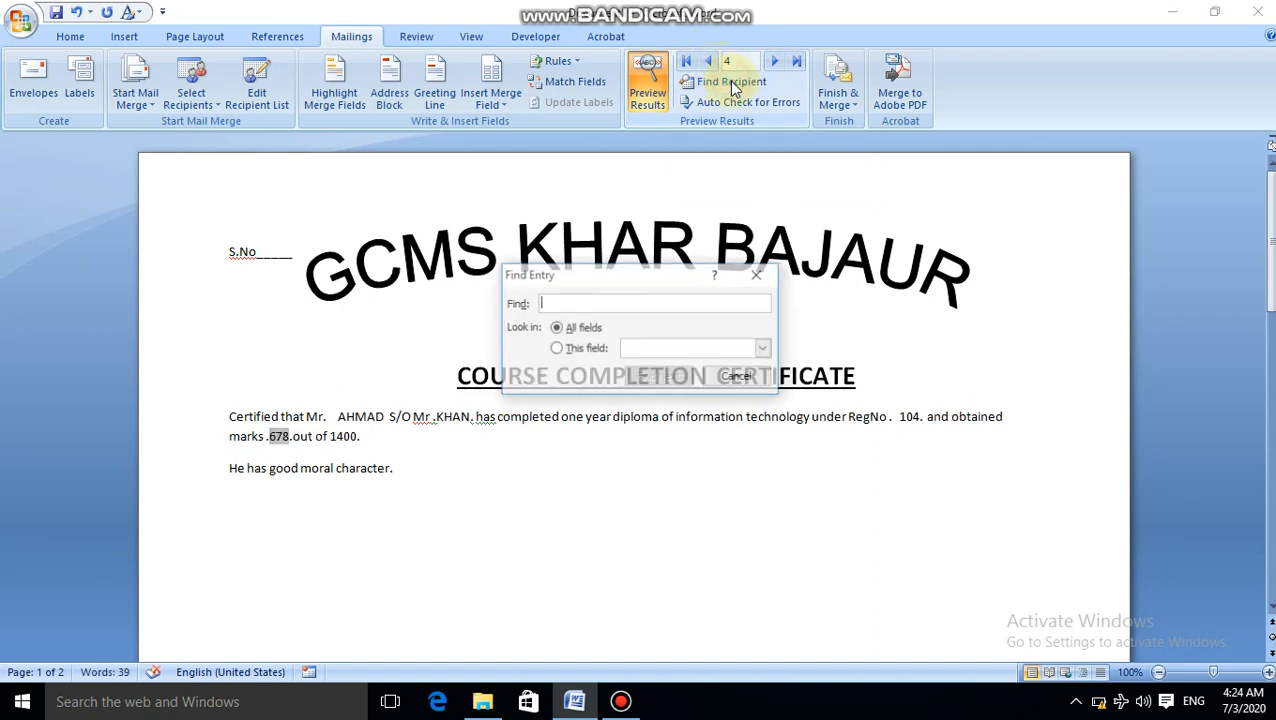
pyautogui.click(579, 350)
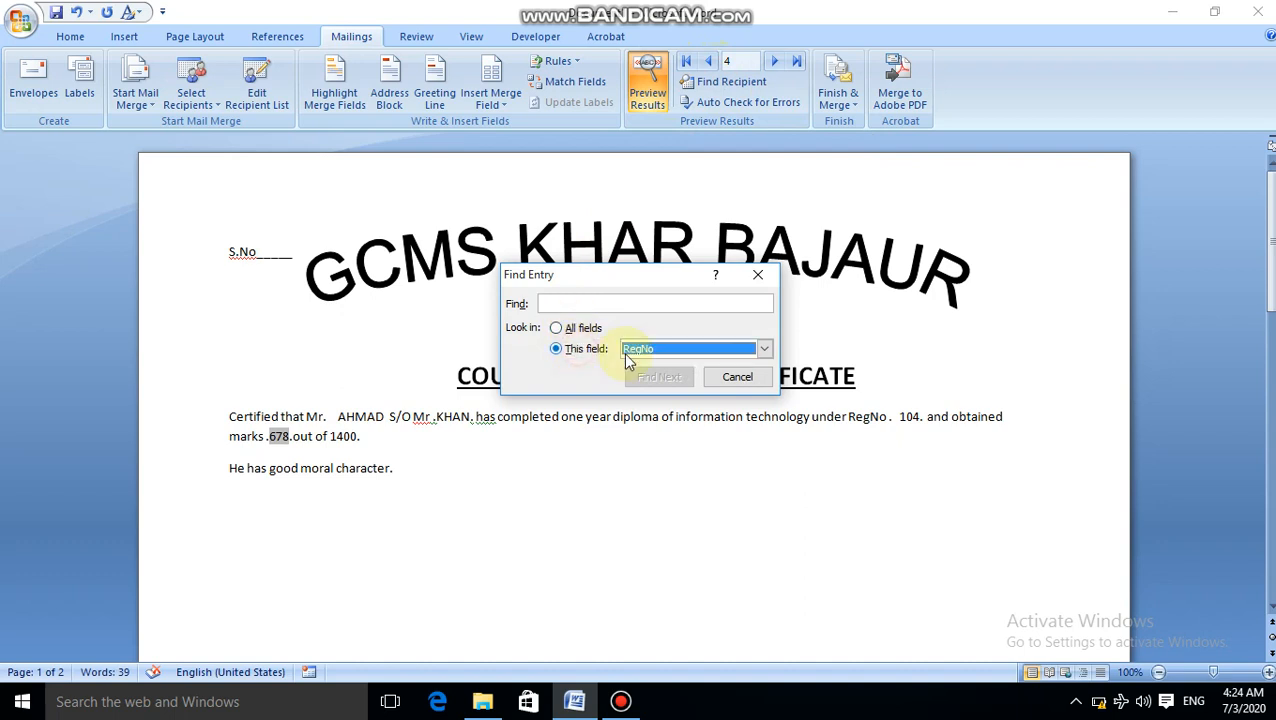
pyautogui.click(765, 349)
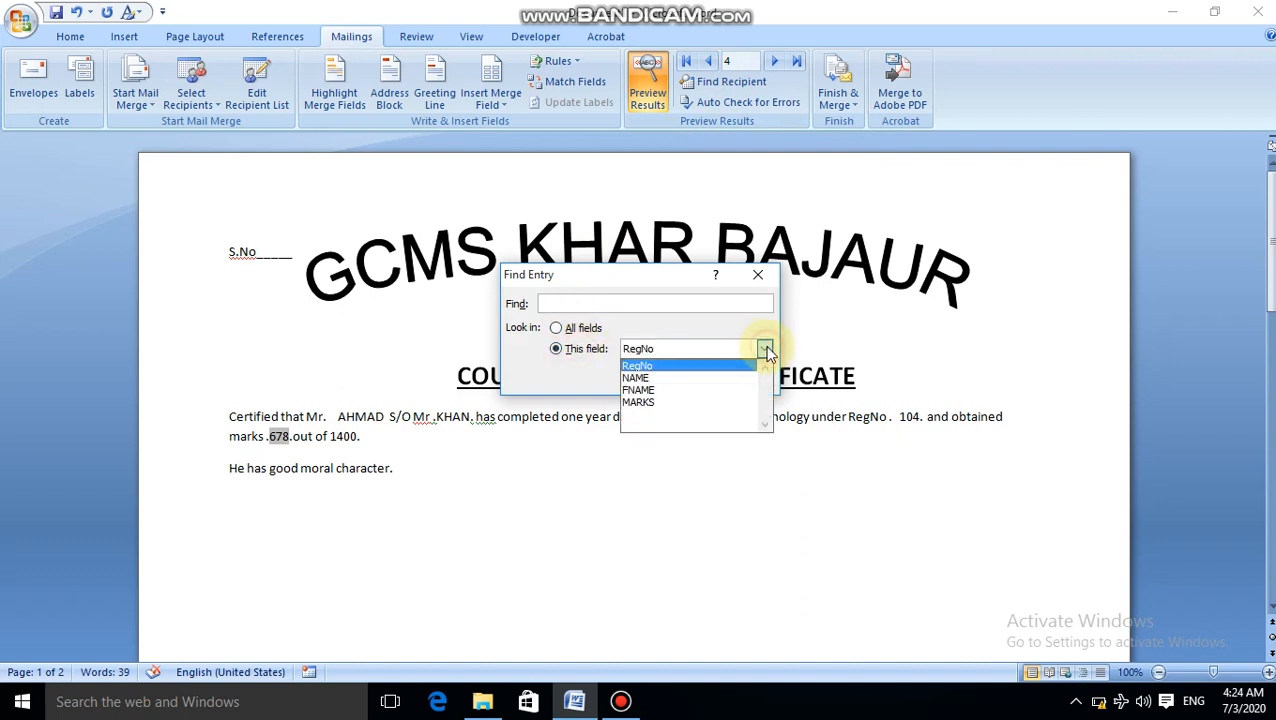
pyautogui.click(658, 387)
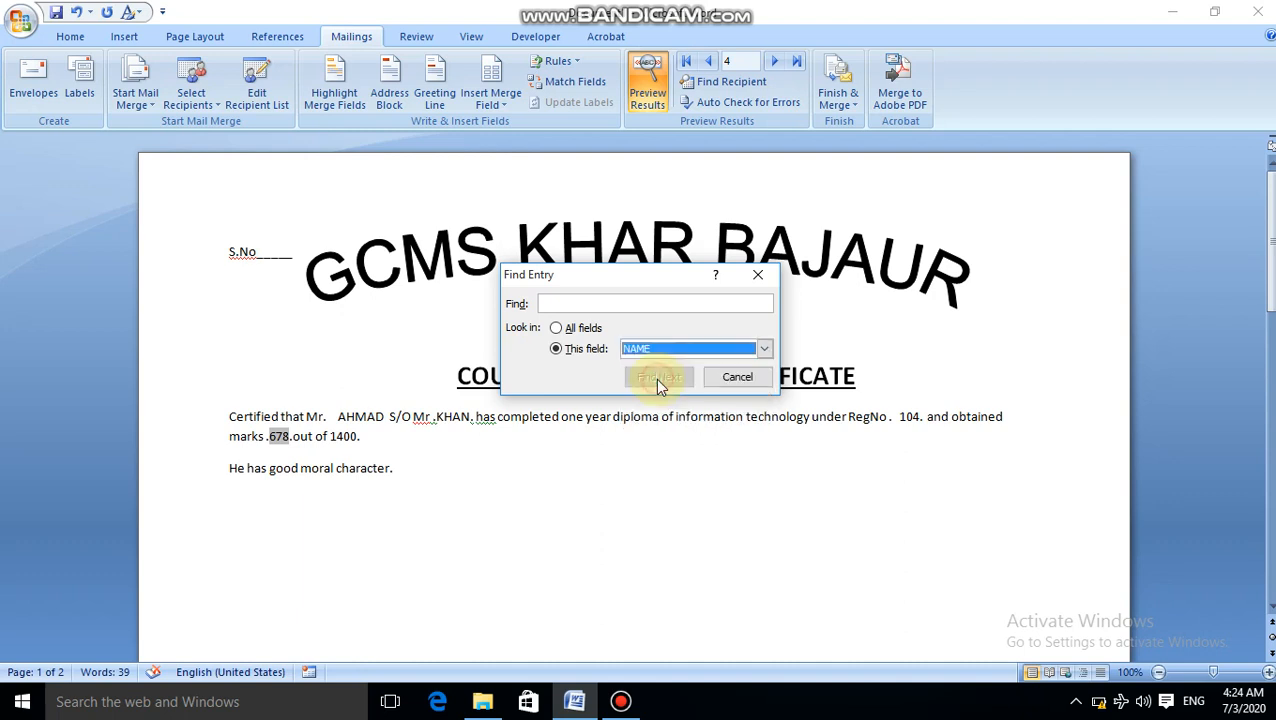
pyautogui.click(603, 304)
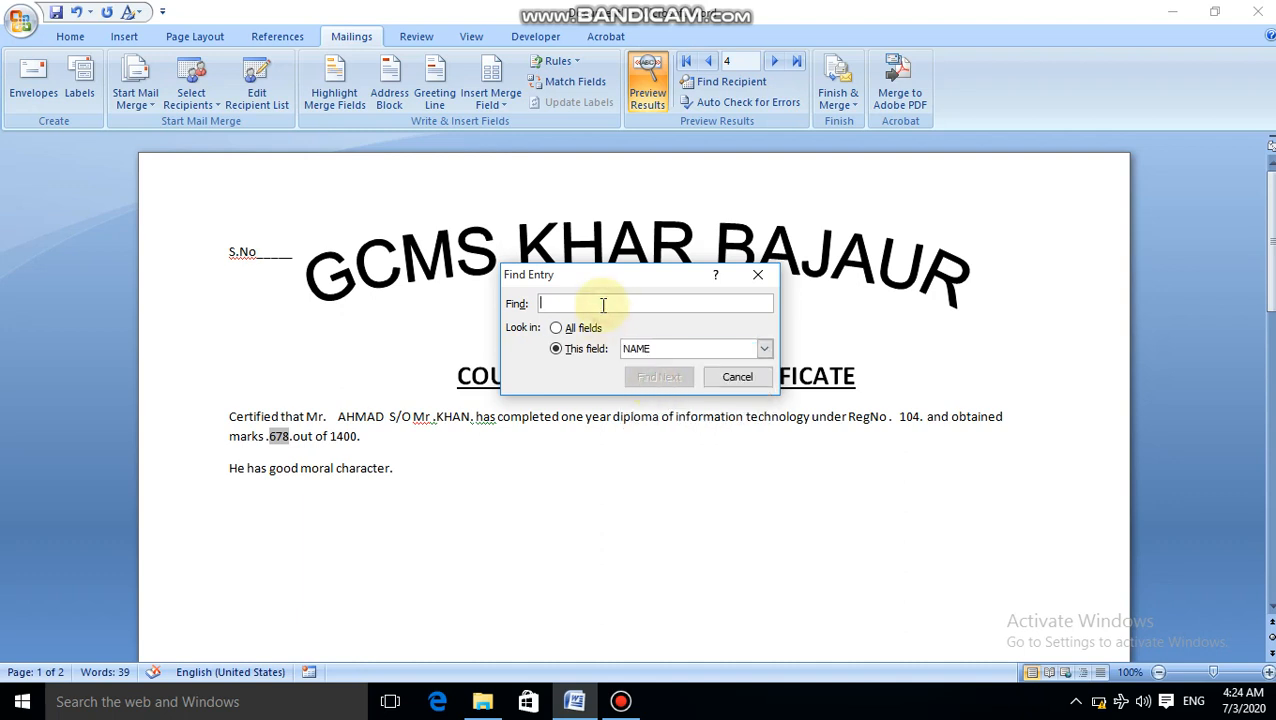
pyautogui.write('ali')
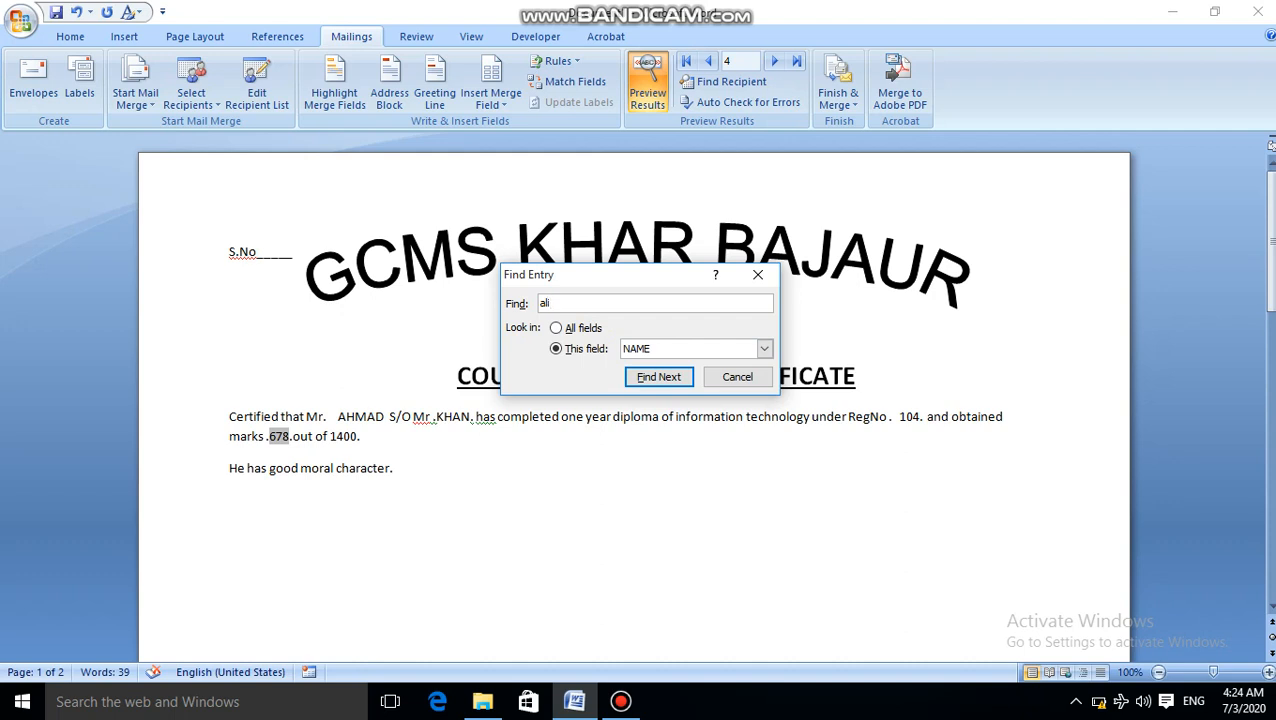
pyautogui.click(662, 377)
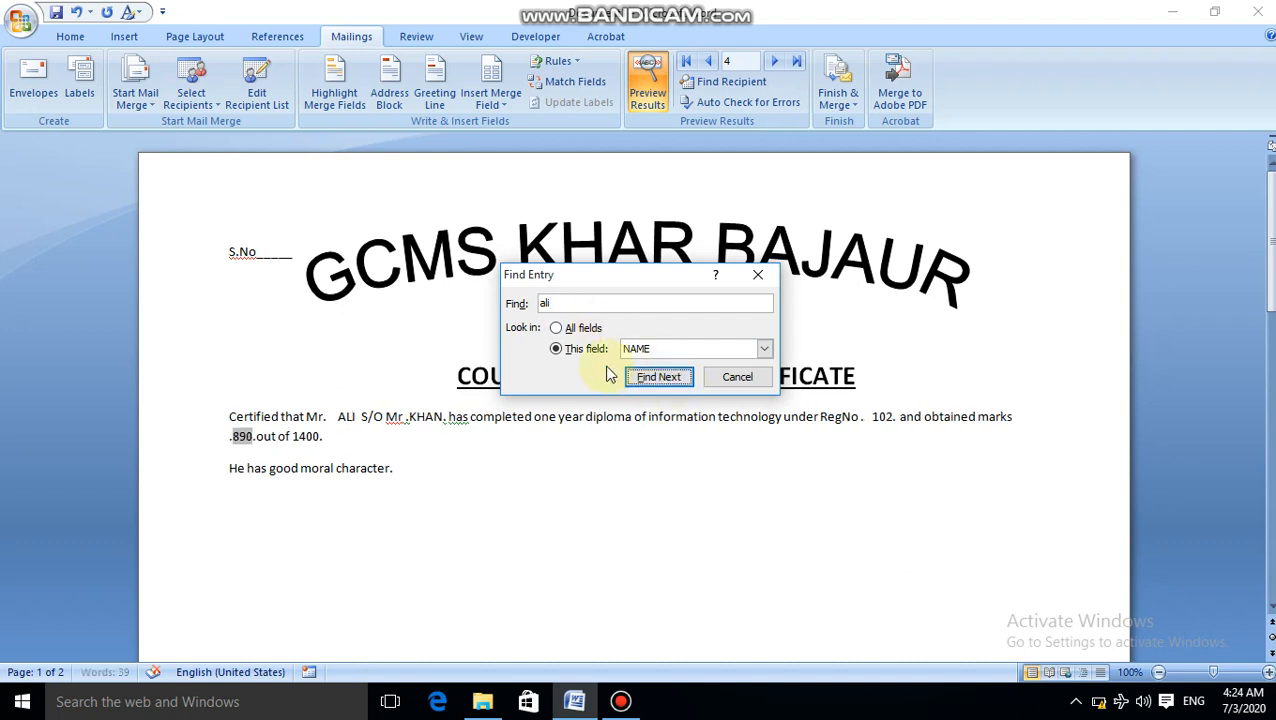
# Replace the search text with a second student's first name and find that recipient in the NAME field.
pyautogui.doubleClick(558, 303)
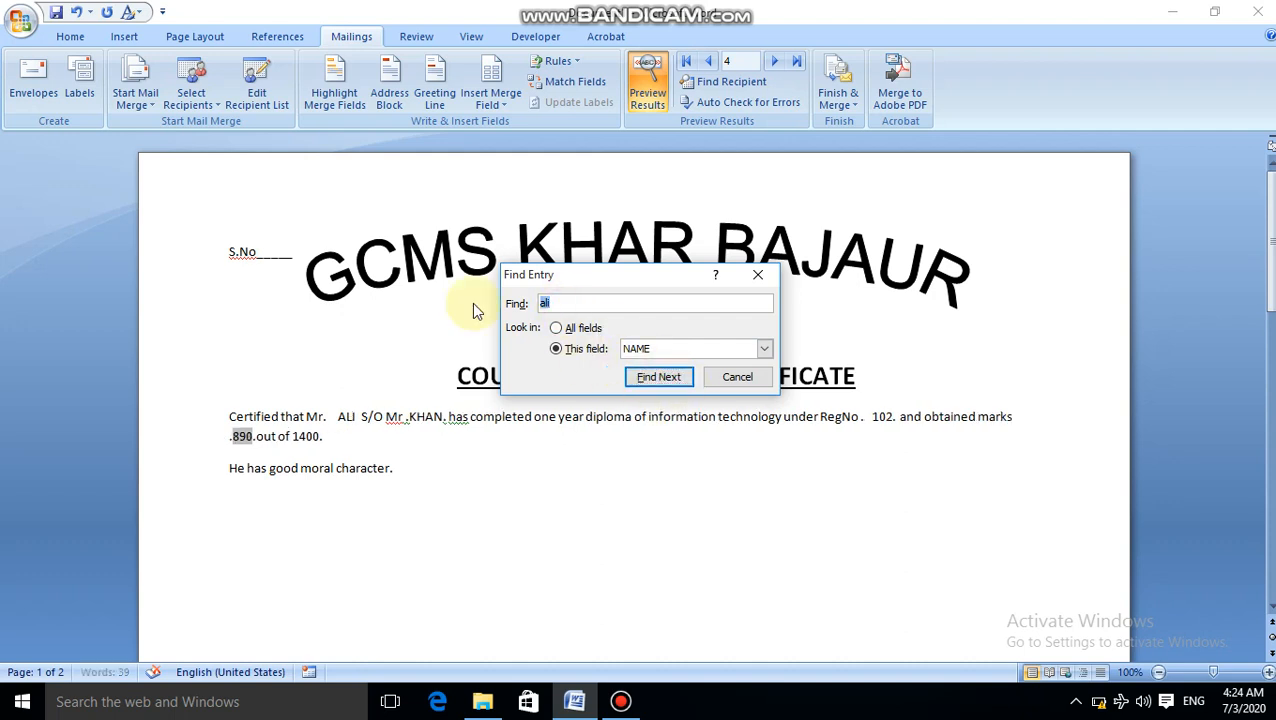
pyautogui.write('asad')
pyautogui.press('Return')
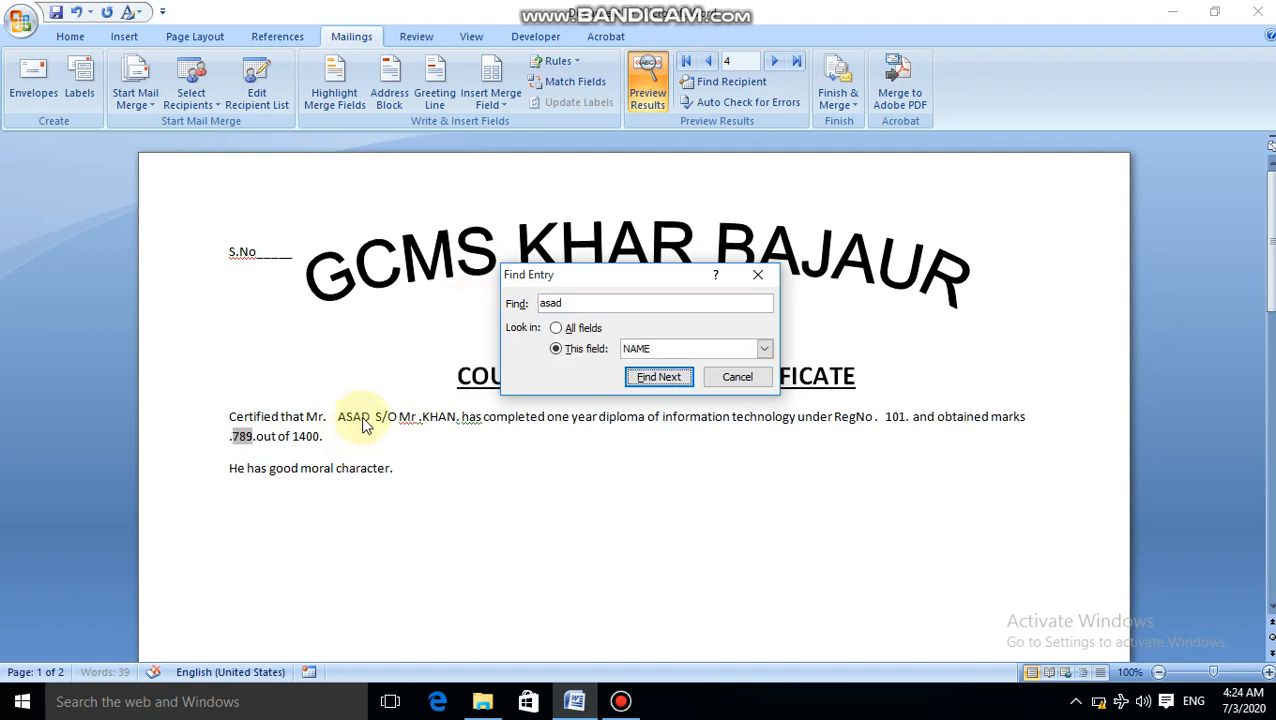
# Find a recipient by a third student's first name in the NAME field, and close the search.
pyautogui.click(578, 303)
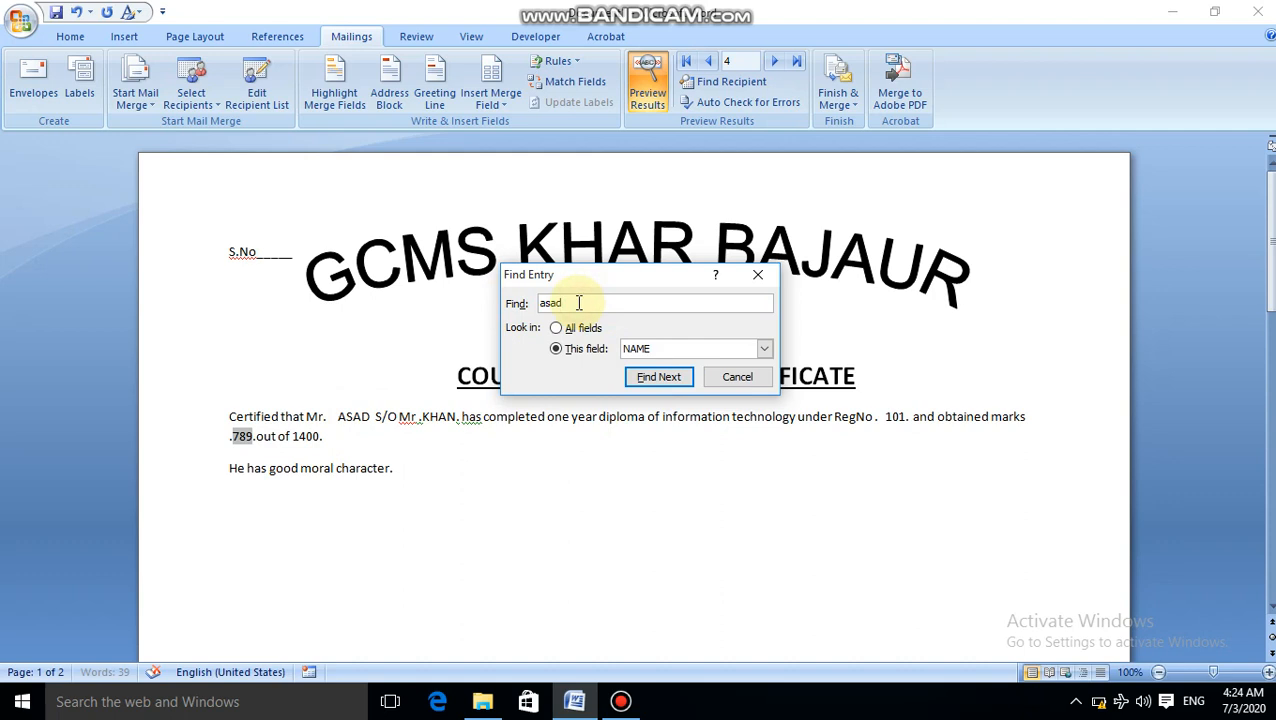
pyautogui.press('BackSpace')
pyautogui.press('BackSpace')
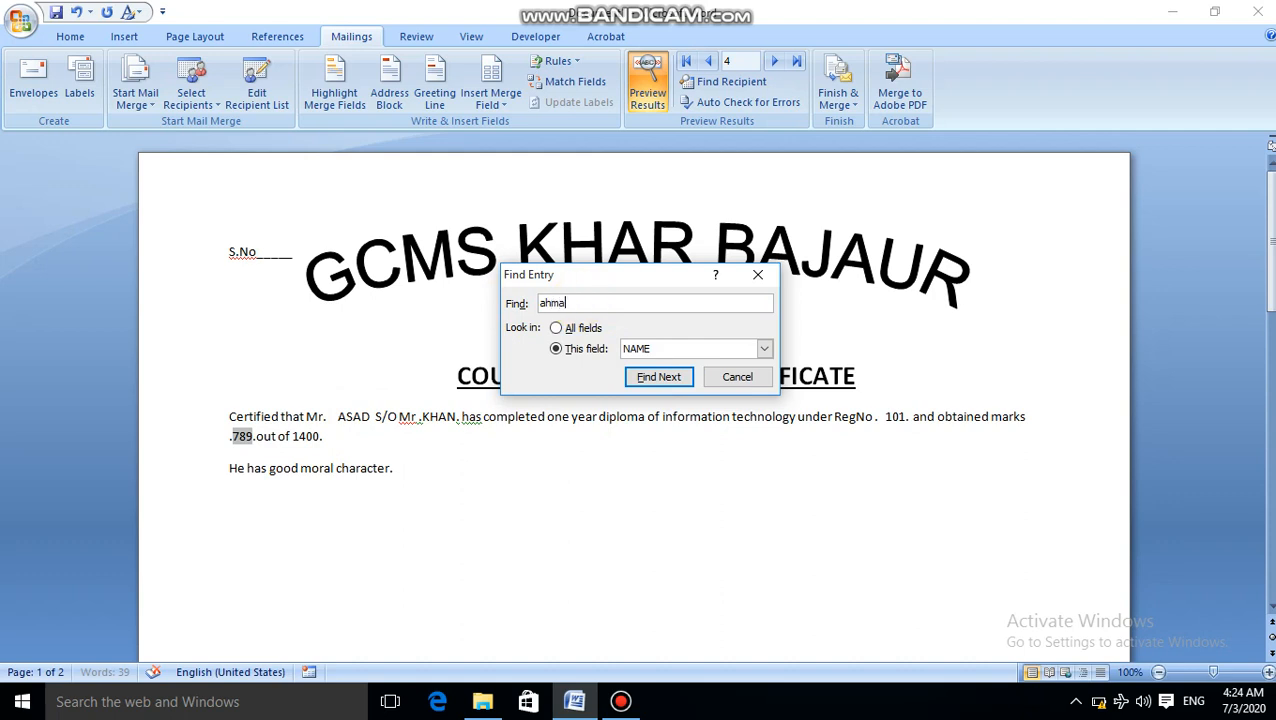
pyautogui.press('Return')
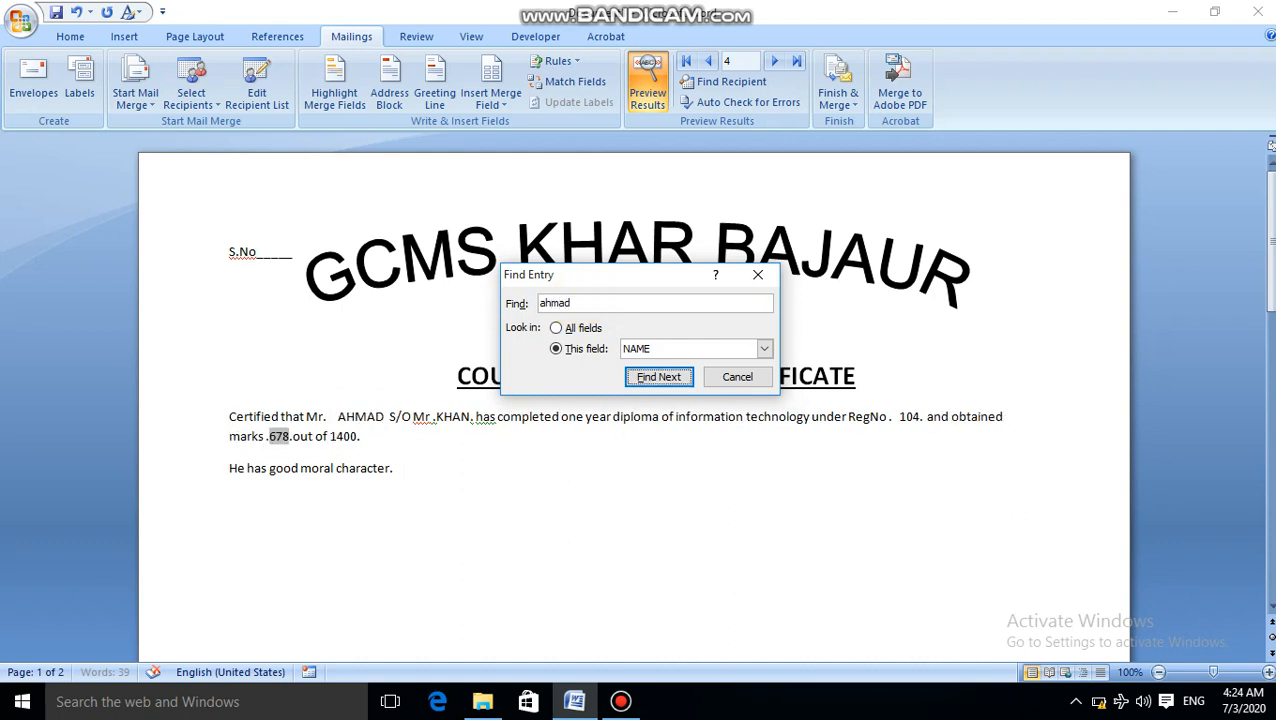
pyautogui.click(737, 377)
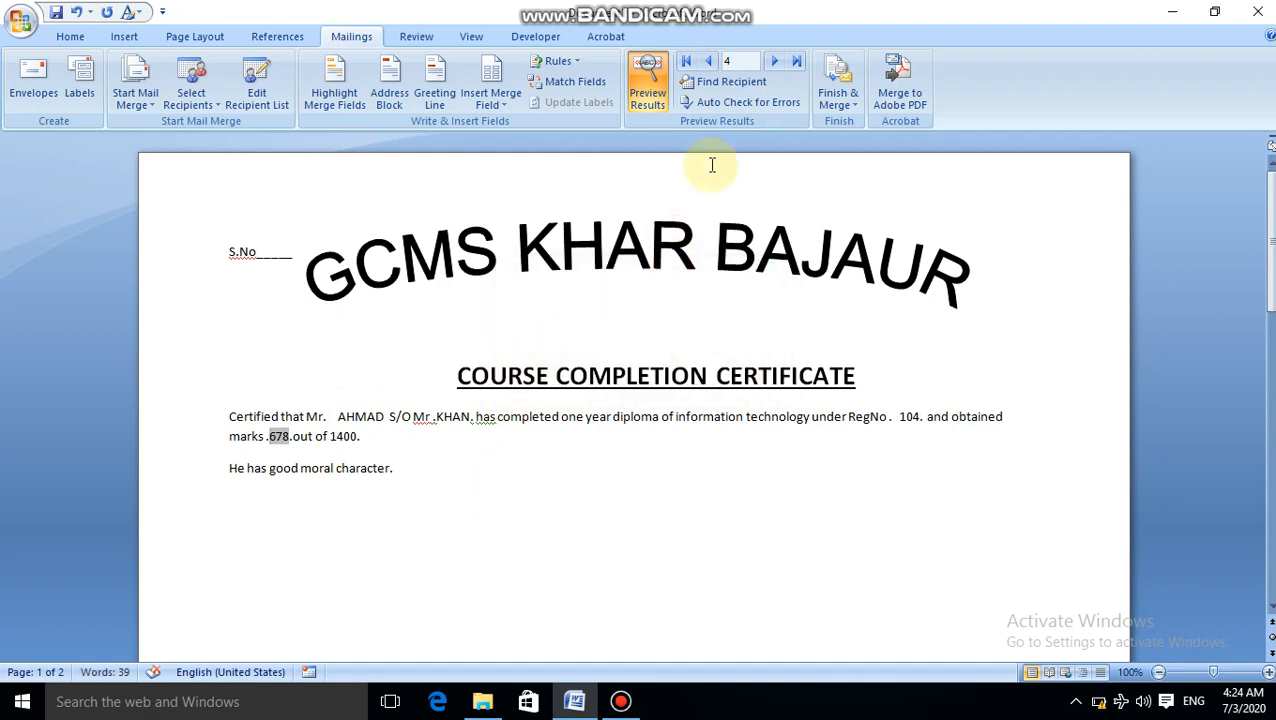
# Try the merge-to-printer options for the current record and for records 5 to 10, and cancel without printing.
pyautogui.click(838, 98)
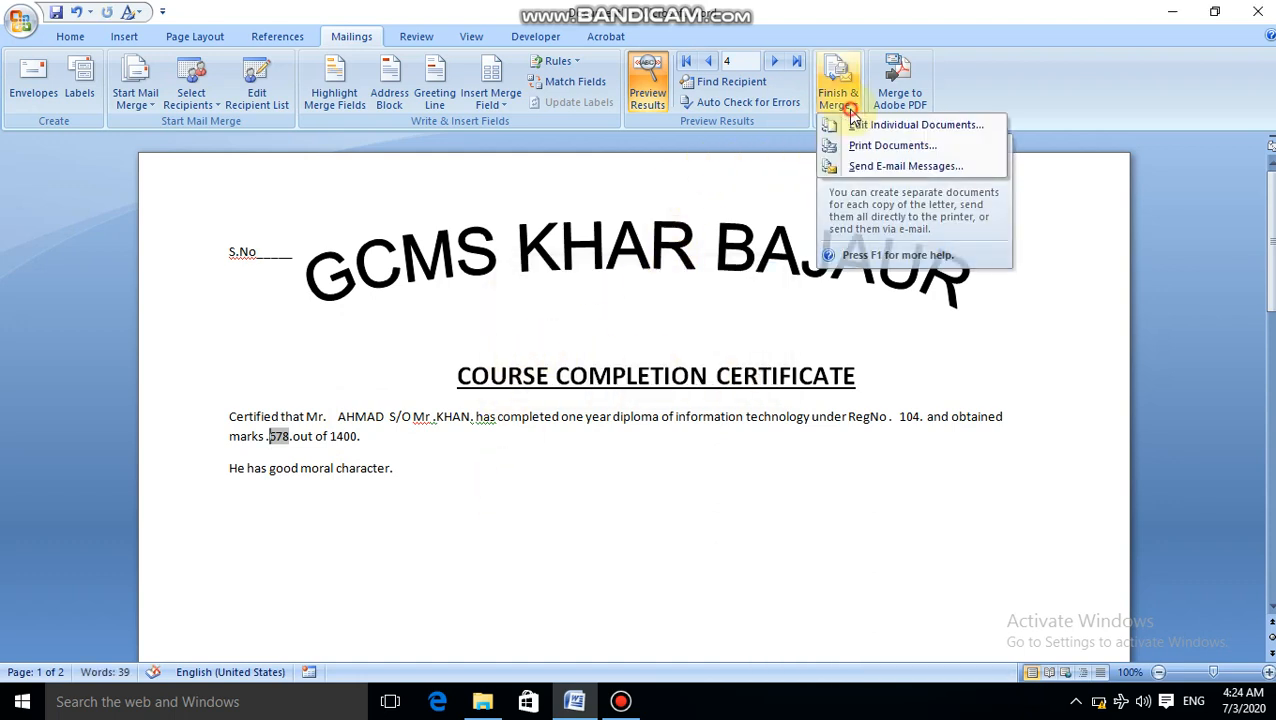
pyautogui.click(862, 146)
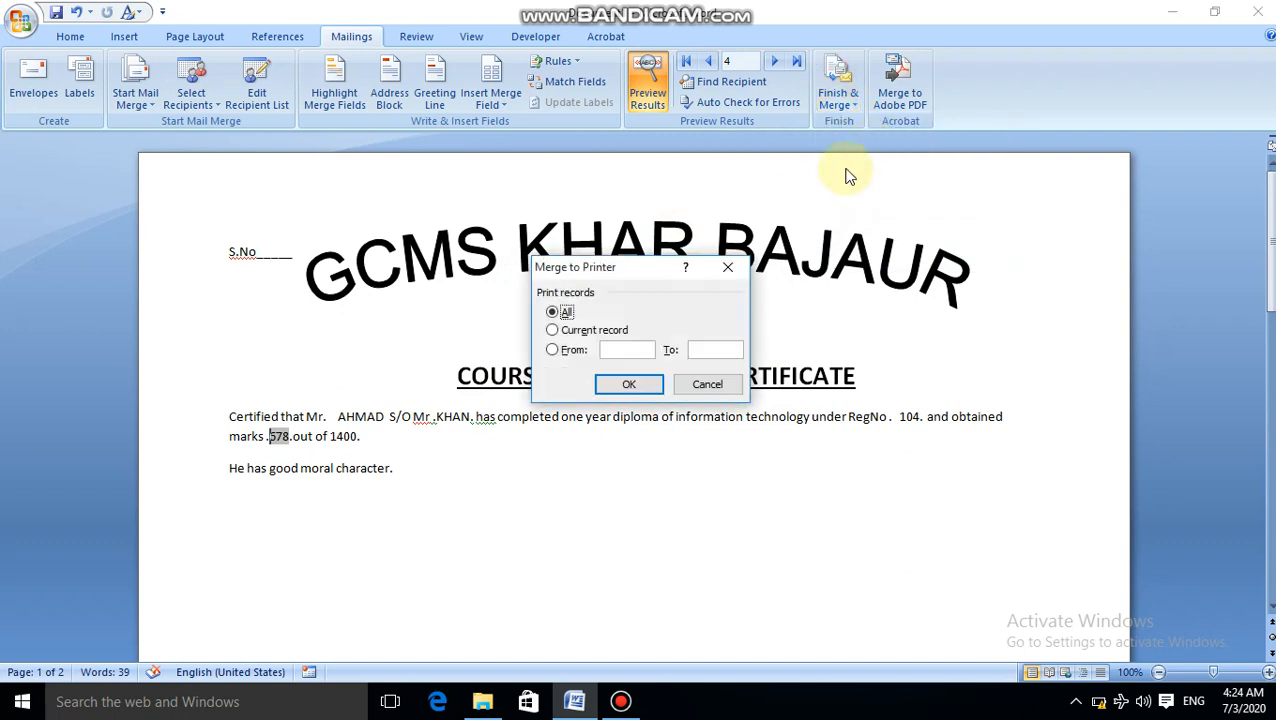
pyautogui.click(577, 334)
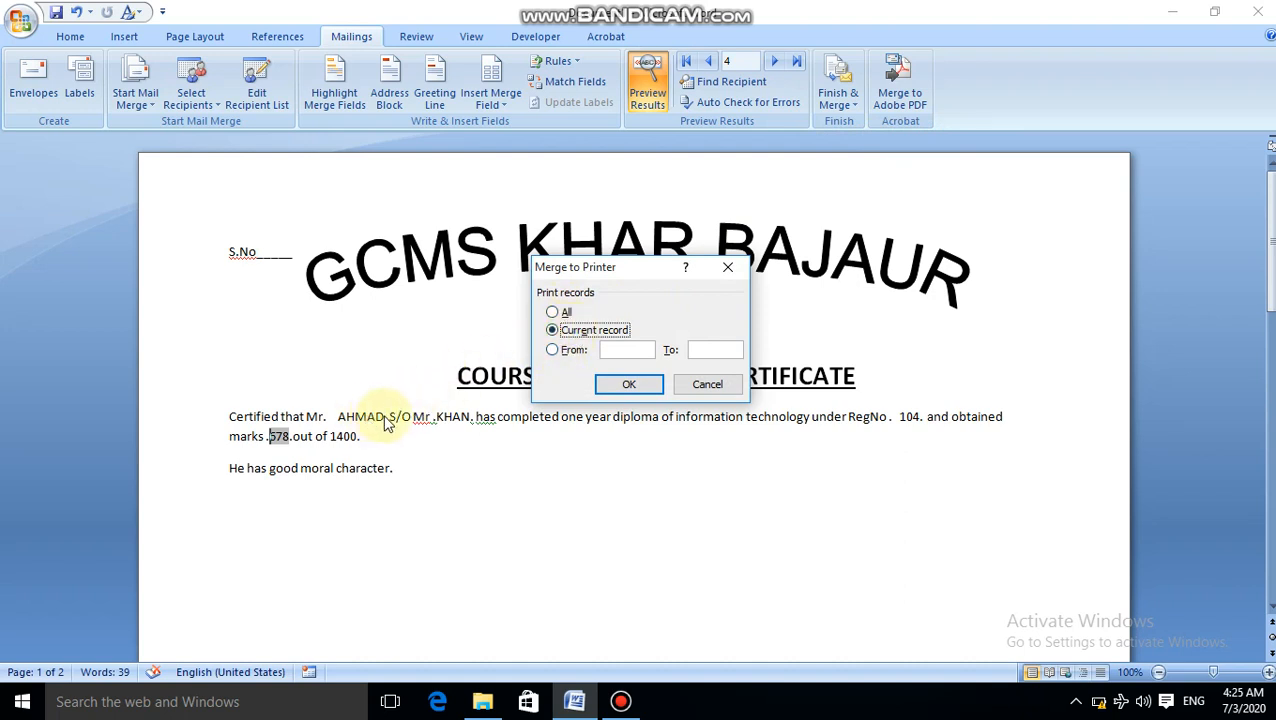
pyautogui.click(569, 354)
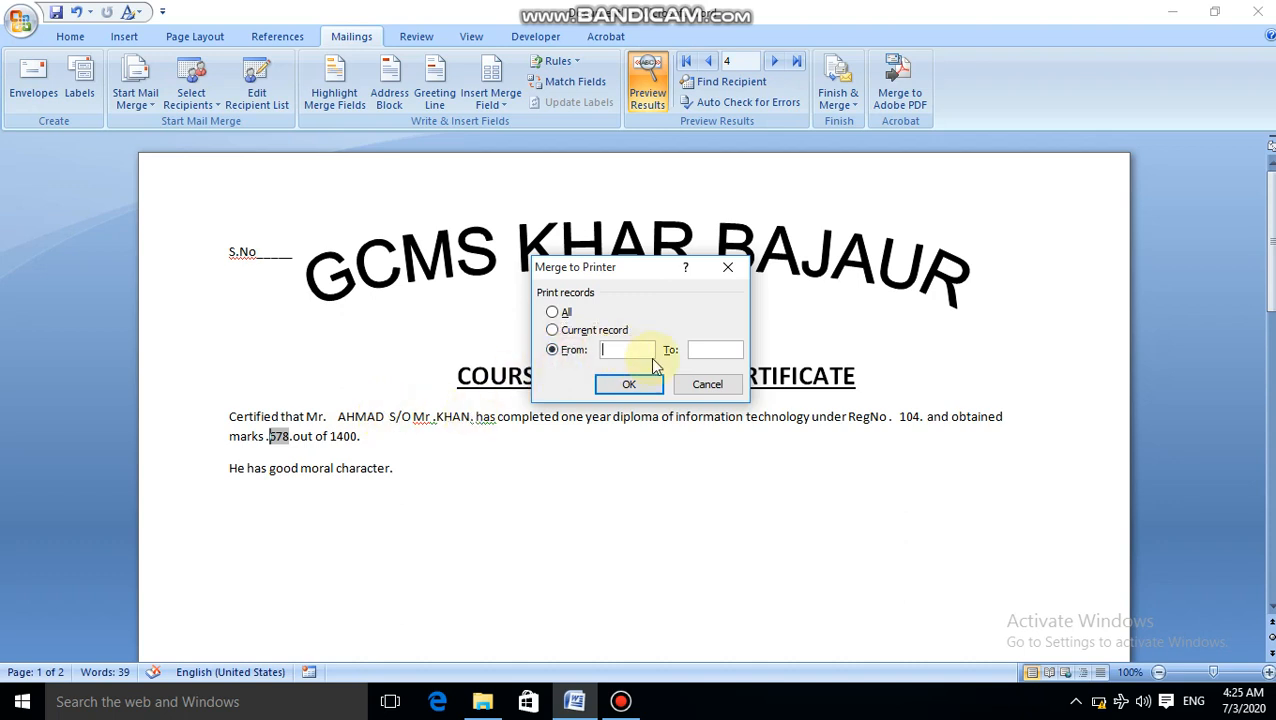
pyautogui.write('5')
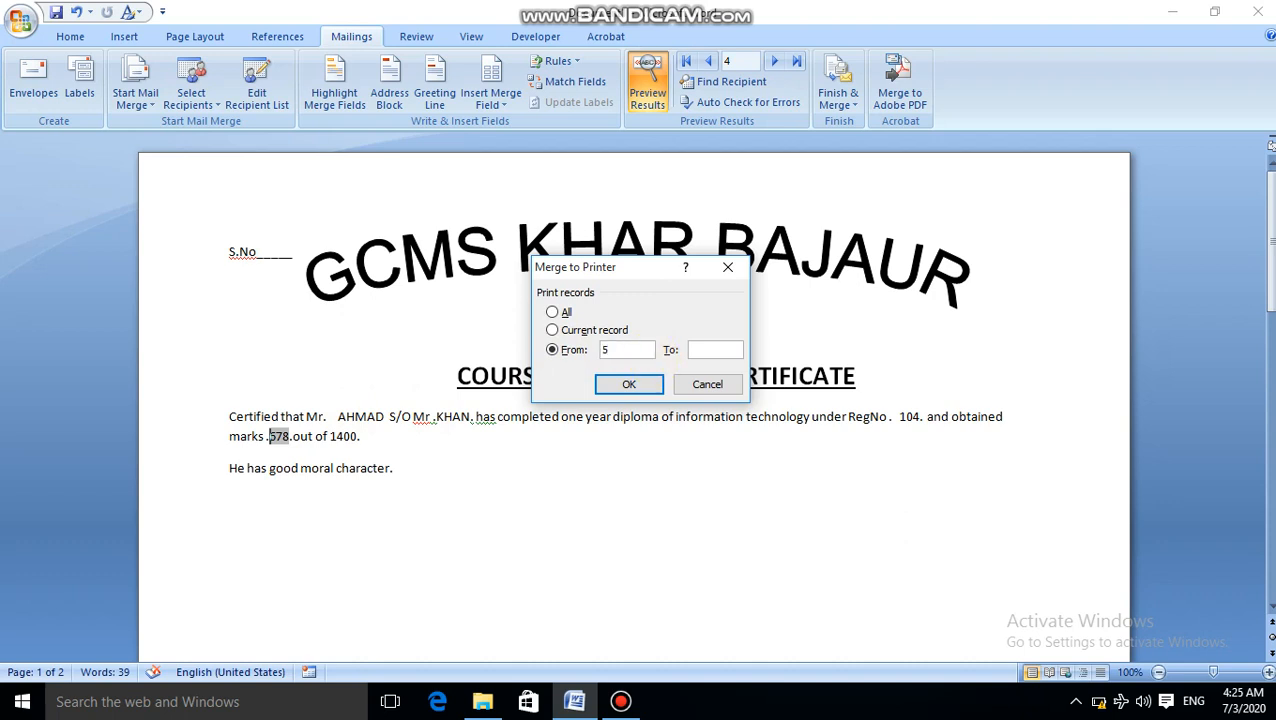
pyautogui.click(722, 350)
pyautogui.write('10')
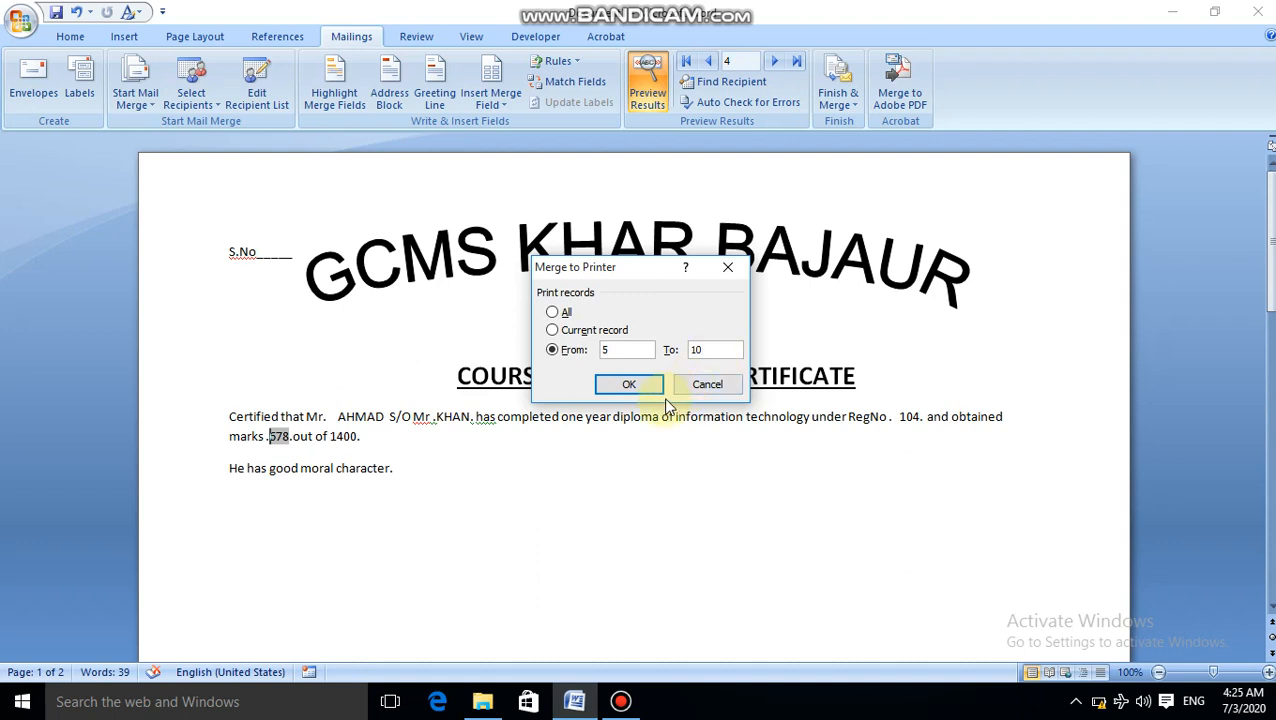
pyautogui.click(709, 389)
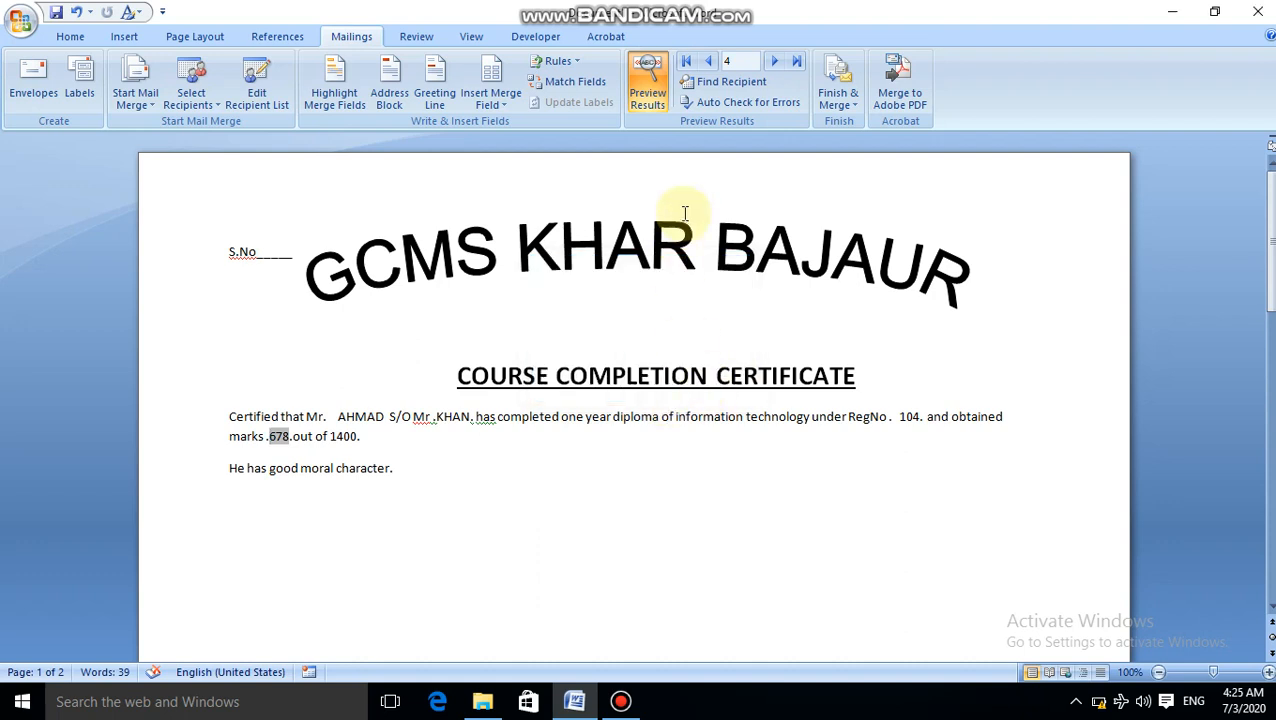
# Merge all records into a new document of individual, editable certificates.
pyautogui.click(835, 117)
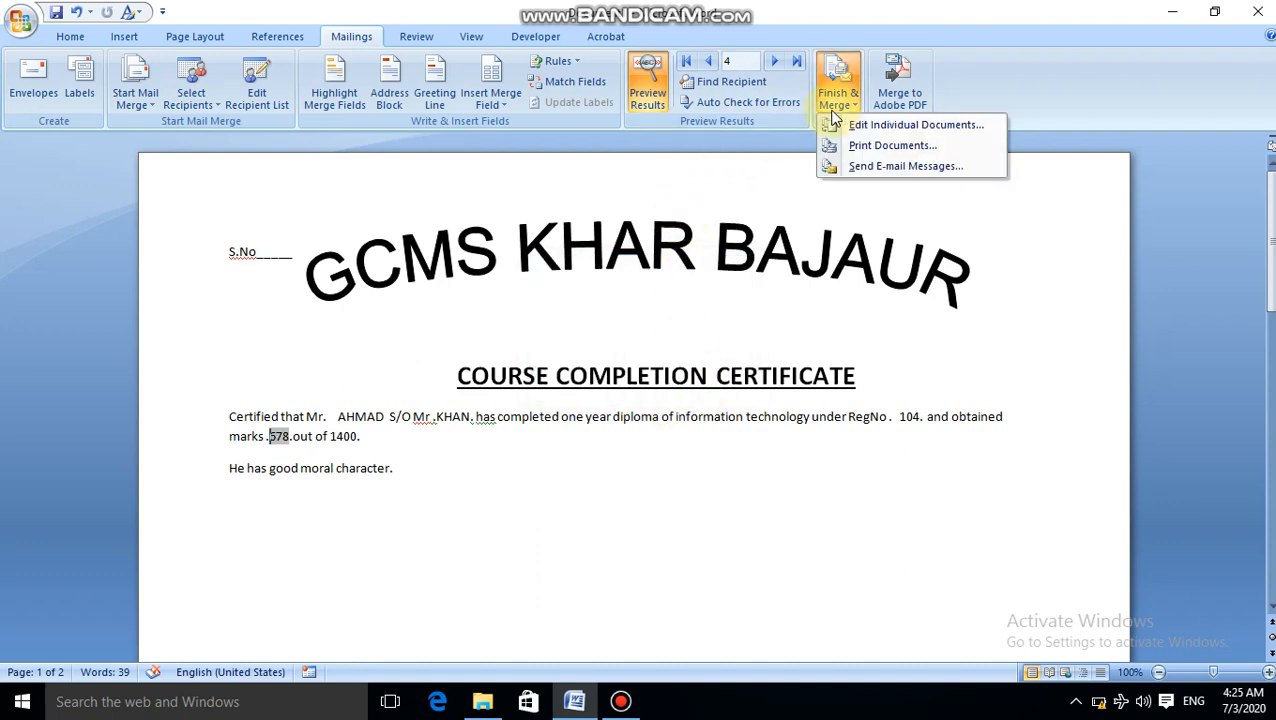
pyautogui.click(864, 127)
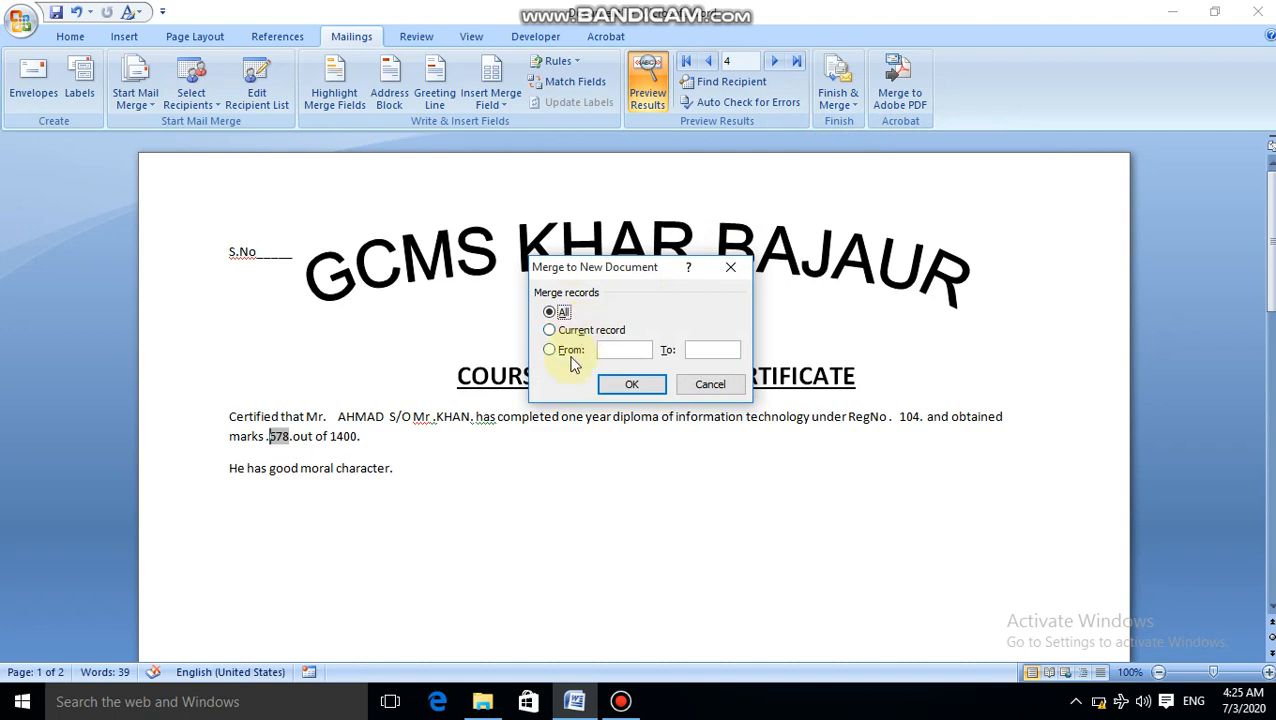
pyautogui.click(628, 384)
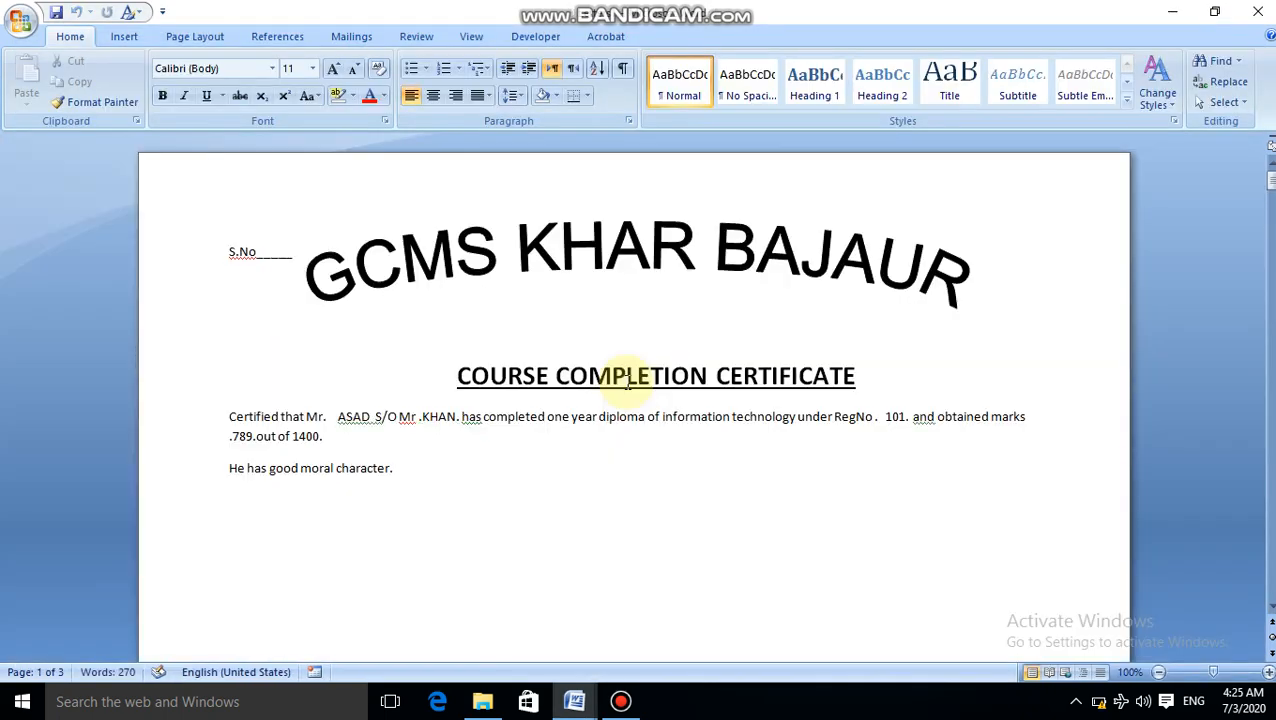
# Look through the merged certificates from the first page to the end of the document.
pyautogui.press('Down')
pyautogui.press('Down')
pyautogui.press('Down')
pyautogui.press('Down')
pyautogui.press('Down')
pyautogui.press('Down')
pyautogui.press('Down')
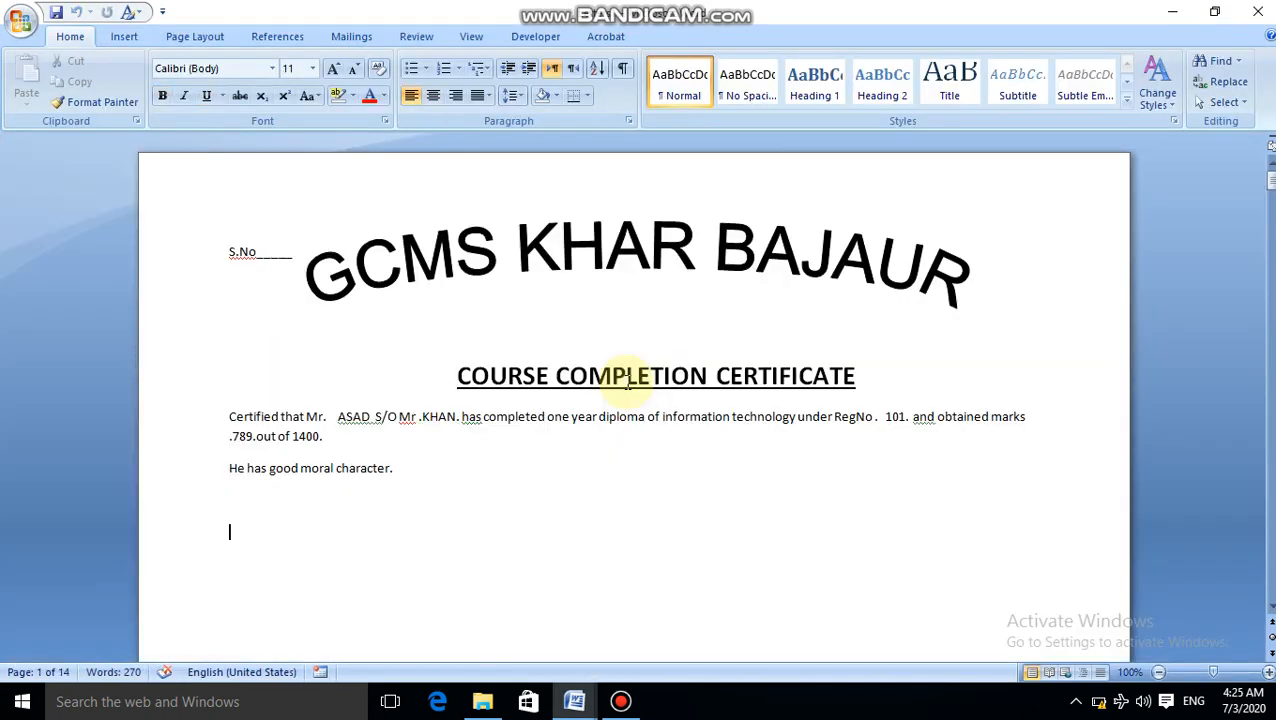
pyautogui.press('Down')
pyautogui.press('Down')
pyautogui.press('Down')
pyautogui.press('Down')
pyautogui.press('Down')
pyautogui.press('Down')
pyautogui.press('Down')
pyautogui.press('Down')
pyautogui.press('Down')
pyautogui.press('Down')
pyautogui.press('Down')
pyautogui.press('Down')
pyautogui.press('Down')
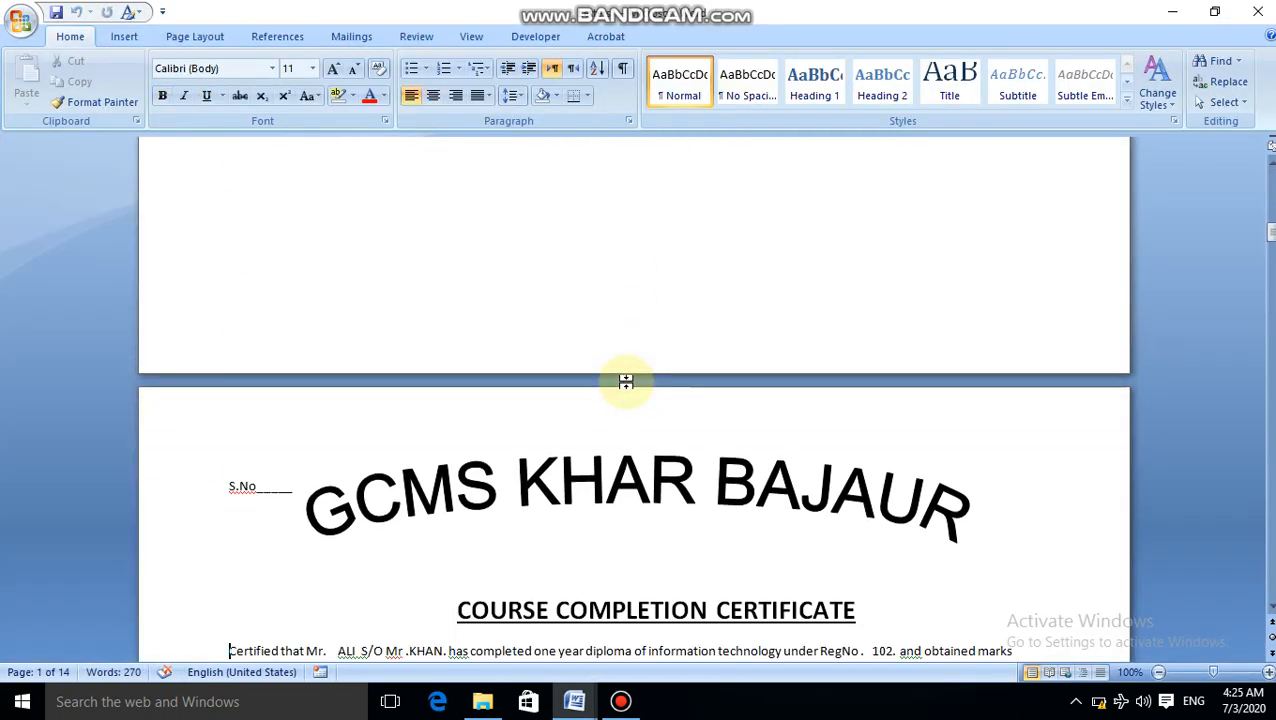
pyautogui.press('Down')
pyautogui.press('Down')
pyautogui.press('Down')
pyautogui.press('Down')
pyautogui.press('Down')
pyautogui.press('Down')
pyautogui.press('Down')
pyautogui.press('Down')
pyautogui.press('Down')
pyautogui.press('Down')
pyautogui.press('Down')
pyautogui.press('Down')
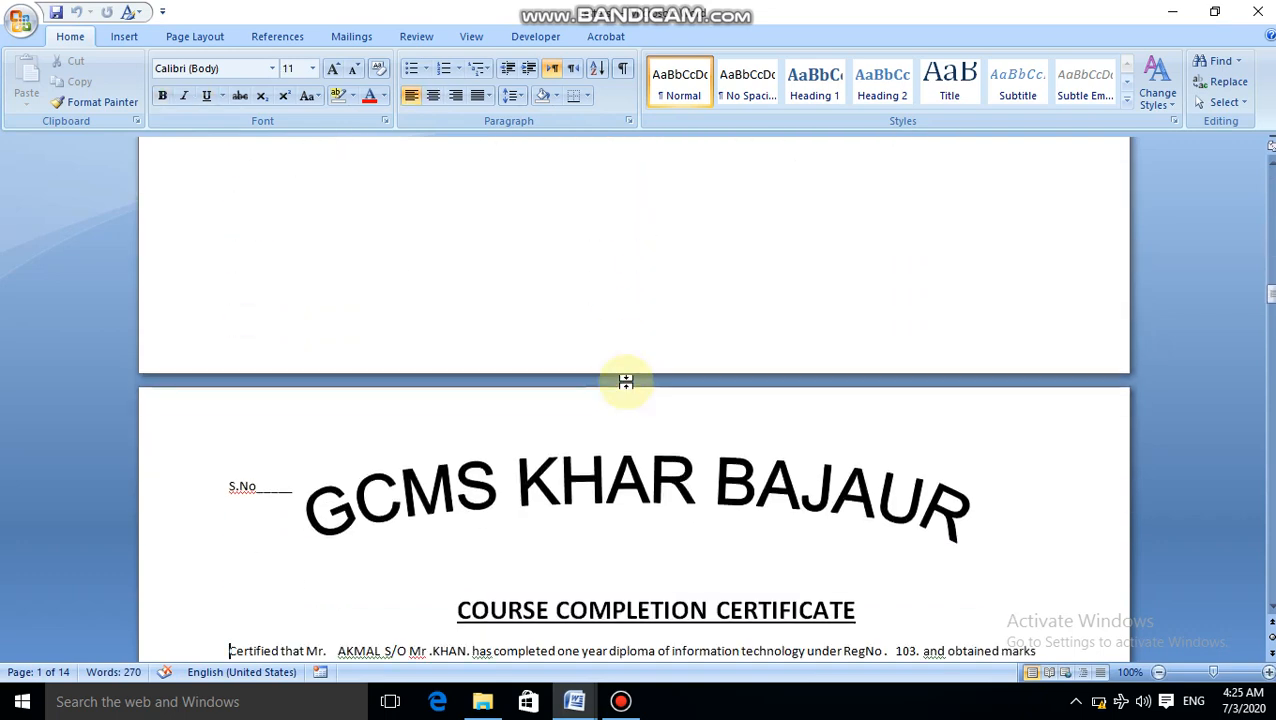
pyautogui.press('Down')
pyautogui.press('Down')
pyautogui.press('Down')
pyautogui.press('Down')
pyautogui.press('Down')
pyautogui.press('Down')
pyautogui.press('Down')
pyautogui.press('Down')
pyautogui.press('Down')
pyautogui.press('Down')
pyautogui.press('Down')
pyautogui.press('Down')
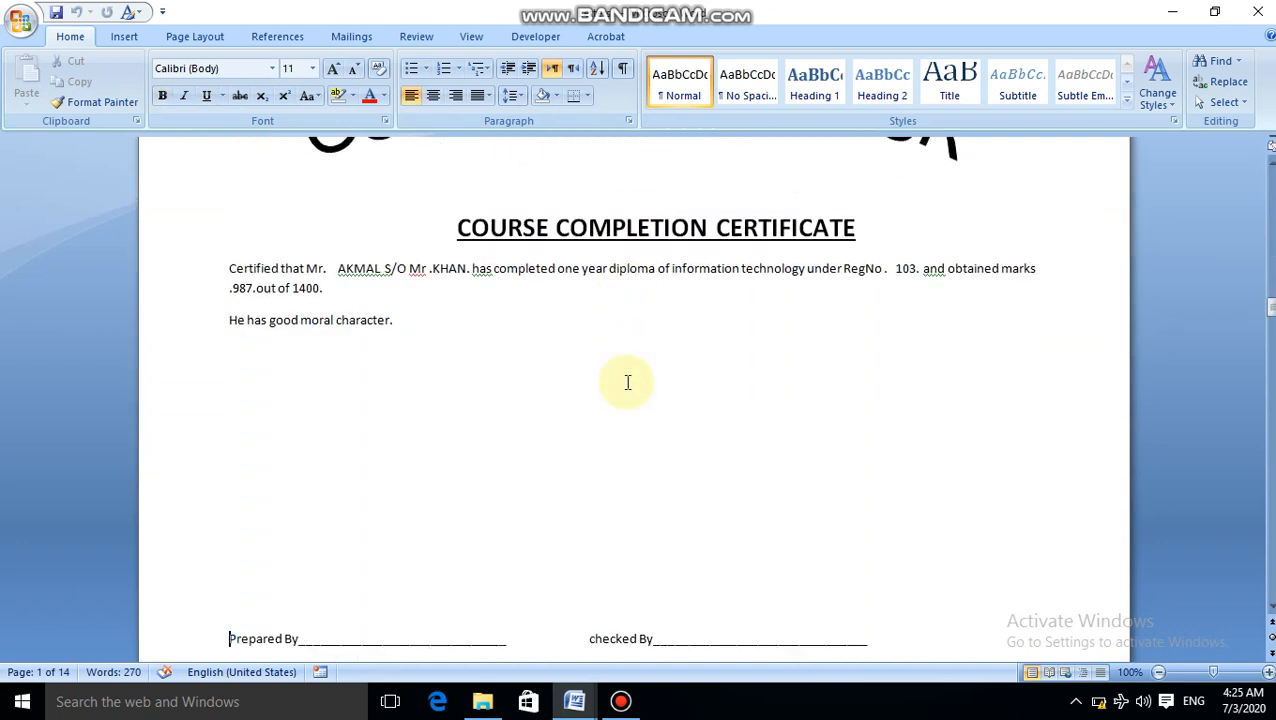
pyautogui.press('Down')
pyautogui.press('Down')
pyautogui.press('Down')
pyautogui.press('Down')
pyautogui.press('Down')
pyautogui.press('Down')
pyautogui.press('Down')
pyautogui.press('Down')
pyautogui.press('Down')
pyautogui.press('Down')
pyautogui.press('Down')
pyautogui.press('Down')
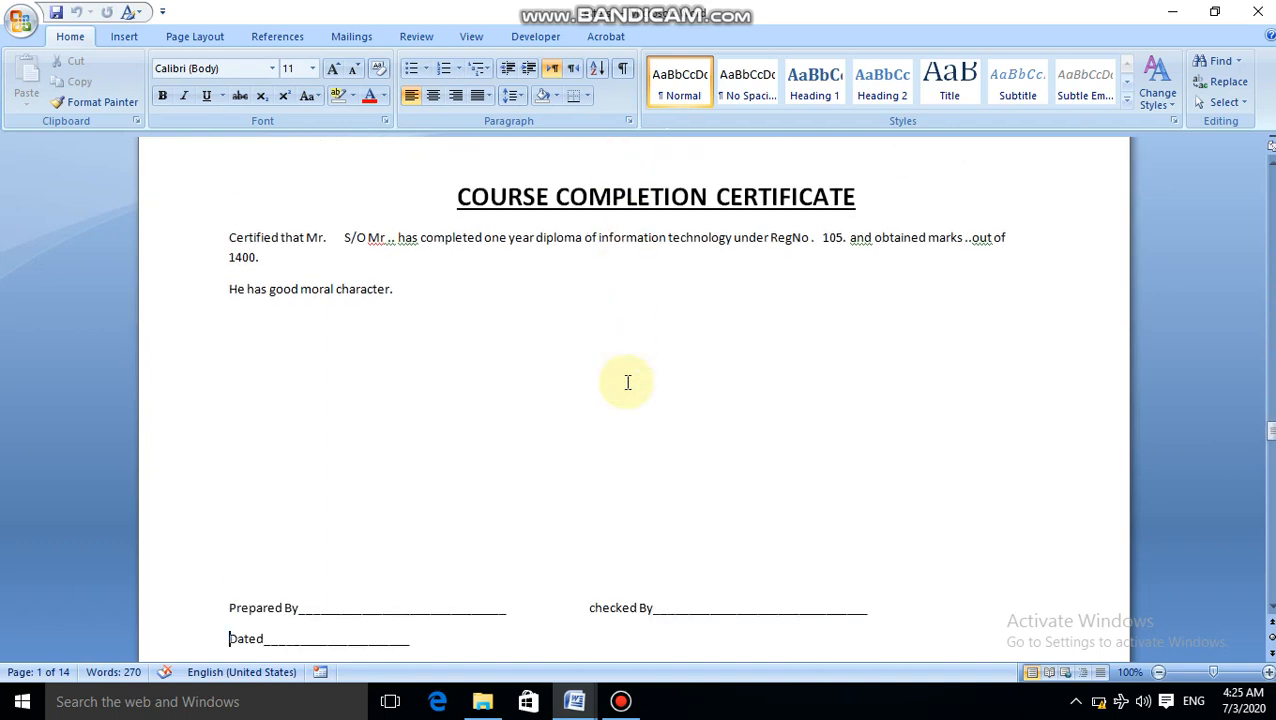
pyautogui.press('Down')
pyautogui.press('Down')
pyautogui.press('Down')
pyautogui.press('Down')
pyautogui.press('Down')
pyautogui.press('Down')
pyautogui.press('Down')
pyautogui.press('Down')
pyautogui.press('Down')
pyautogui.press('Down')
pyautogui.press('Down')
pyautogui.press('Down')
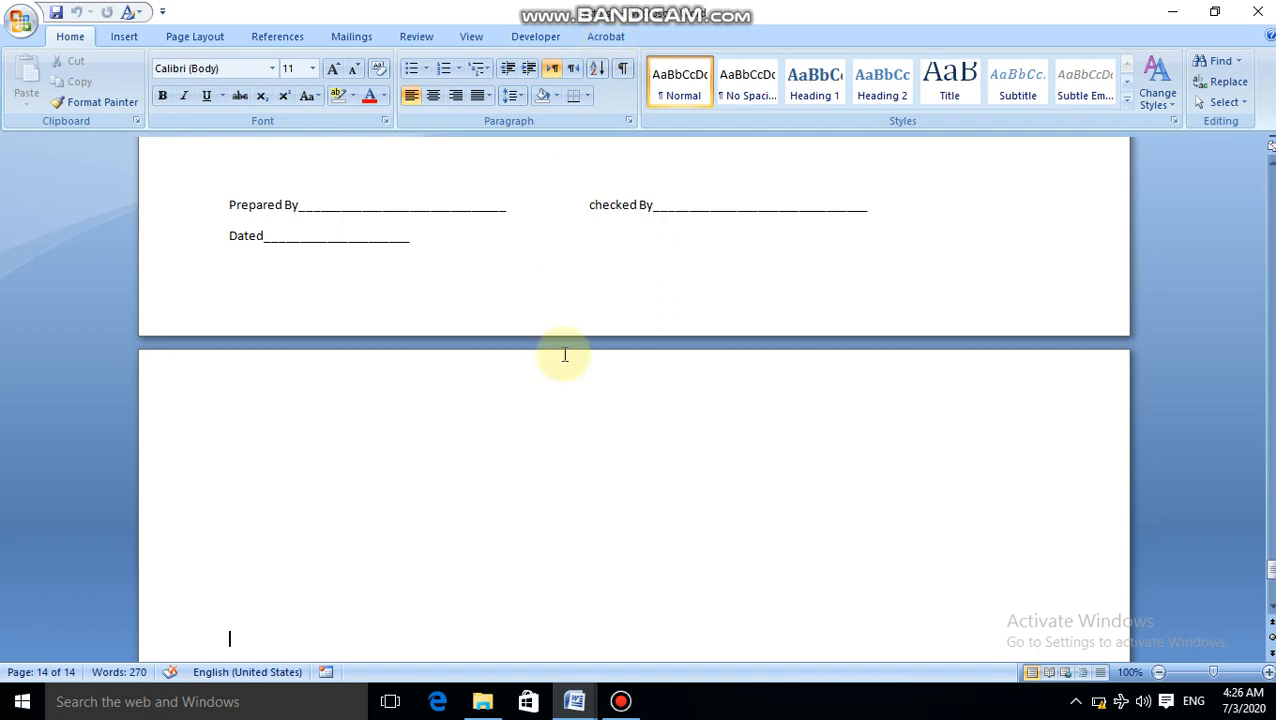
pyautogui.click(621, 703)
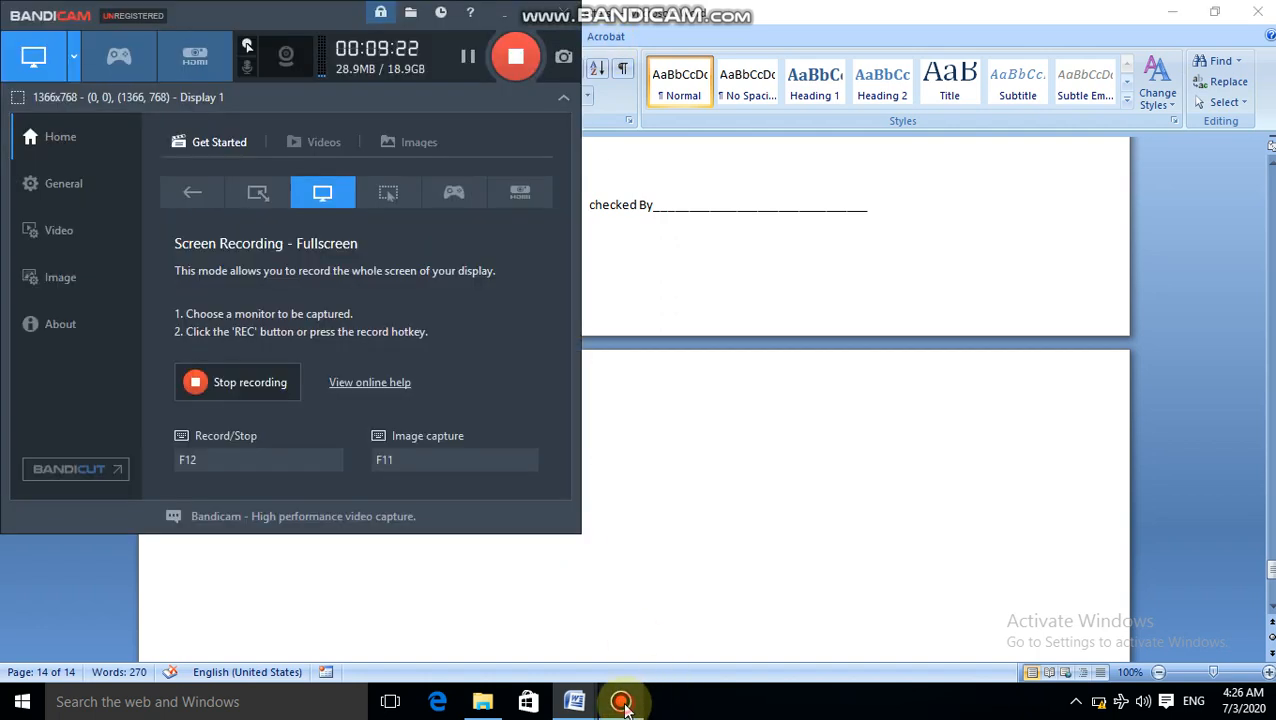